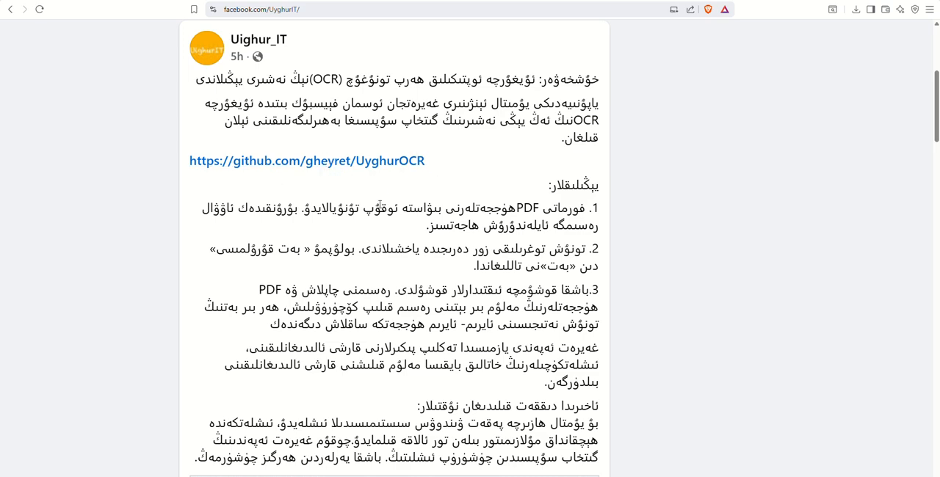
Step: Open the UyghurOCR GitHub repository linked in the Facebook post and look over its file list
left_click(290, 168)
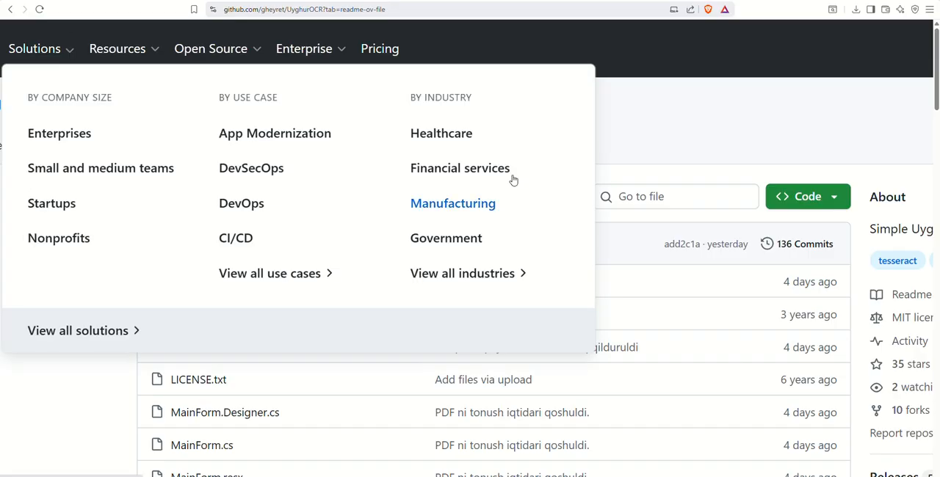
scroll(688, 126, "down", 3)
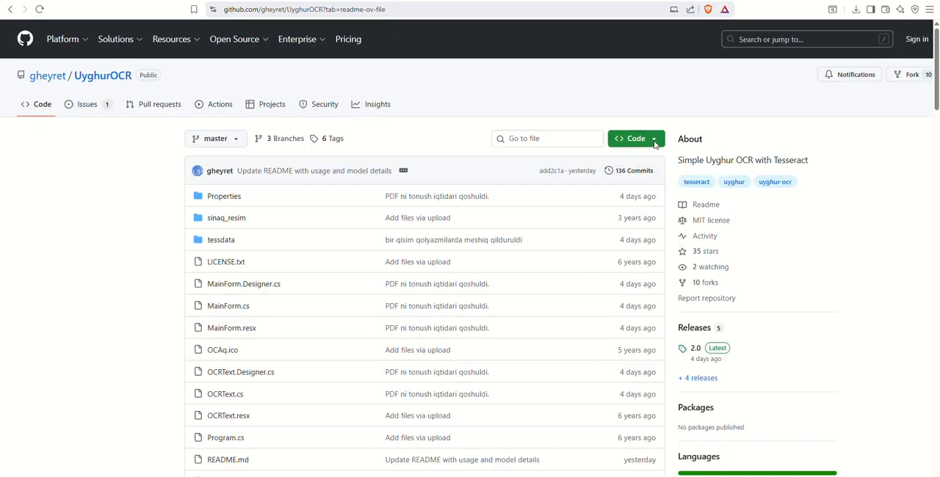
scroll(511, 245, "down", 5)
scroll(513, 245, "up", 2)
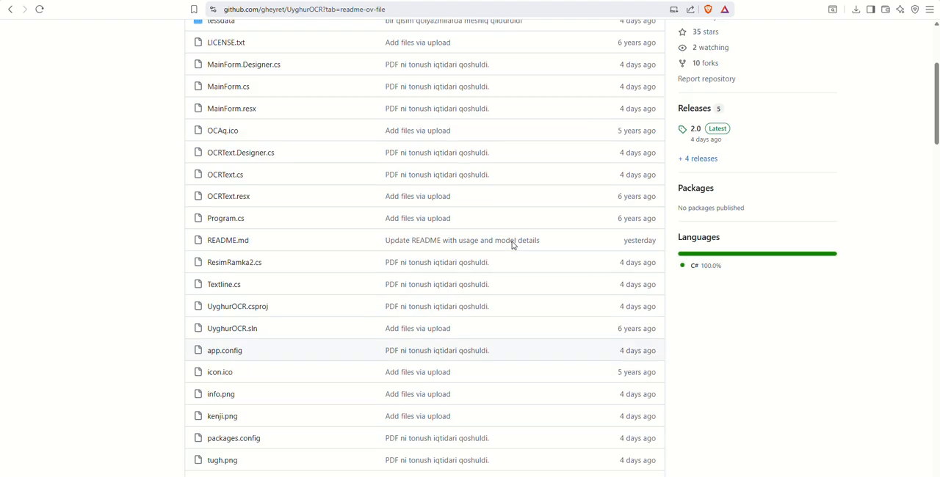
scroll(513, 245, "up", 3)
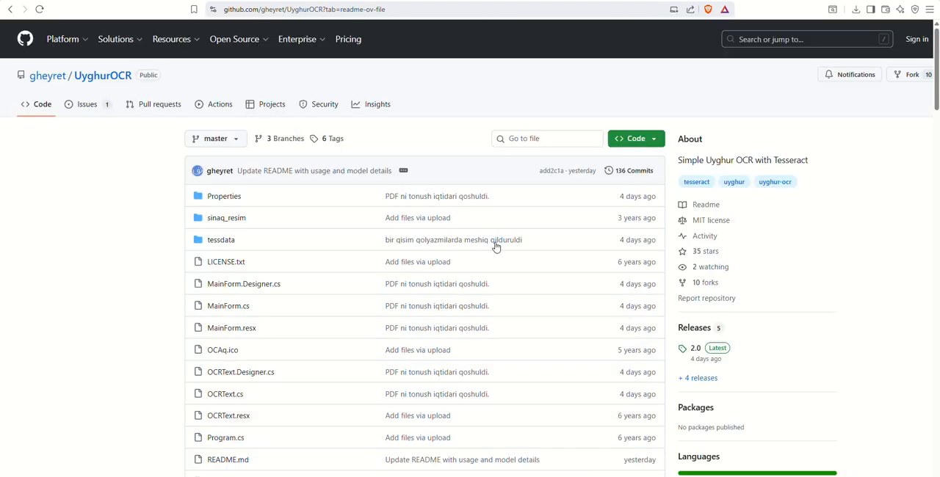
Step: View the repository owner's GitHub profile and return to UyghurOCR through its pinned projects
left_click(39, 77)
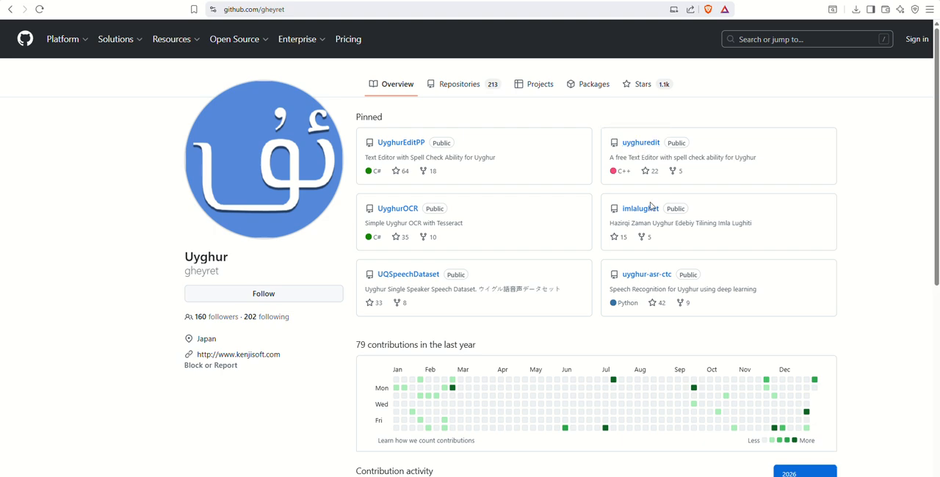
left_click(397, 210)
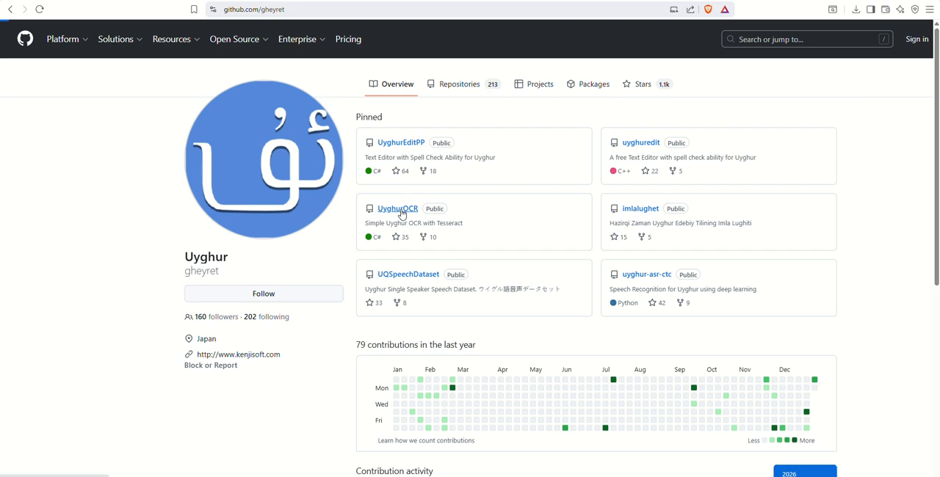
Step: Read the README's 2.0 download link and the Diqqet note about the Microsoft Visual C++ Redistributable packages
scroll(402, 213, "down", 8)
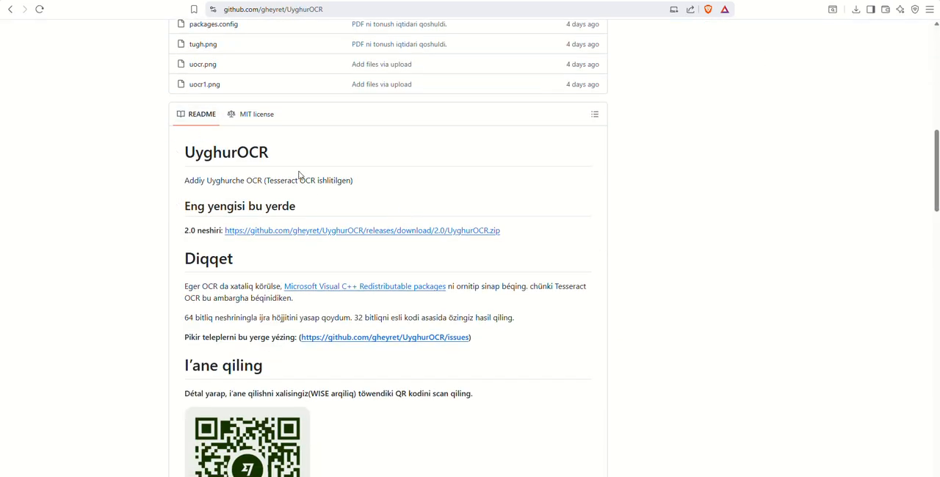
scroll(312, 196, "up", 3)
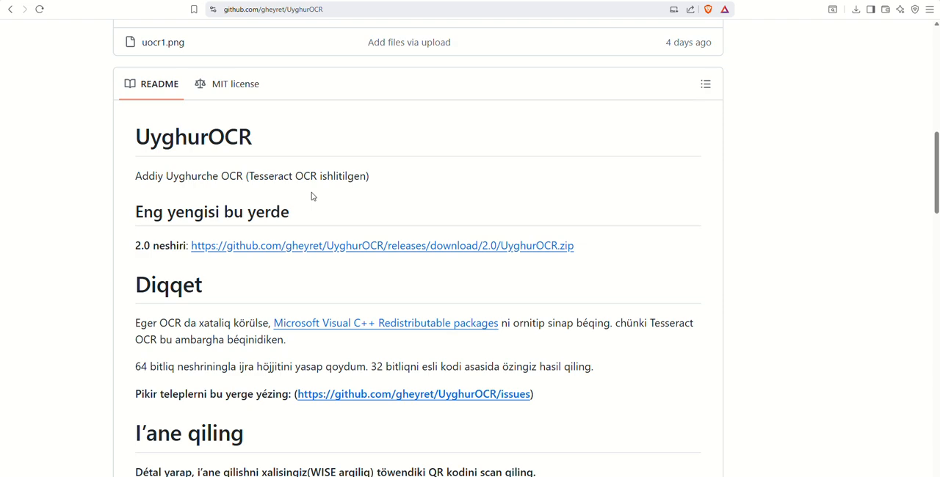
scroll(311, 195, "right", 1)
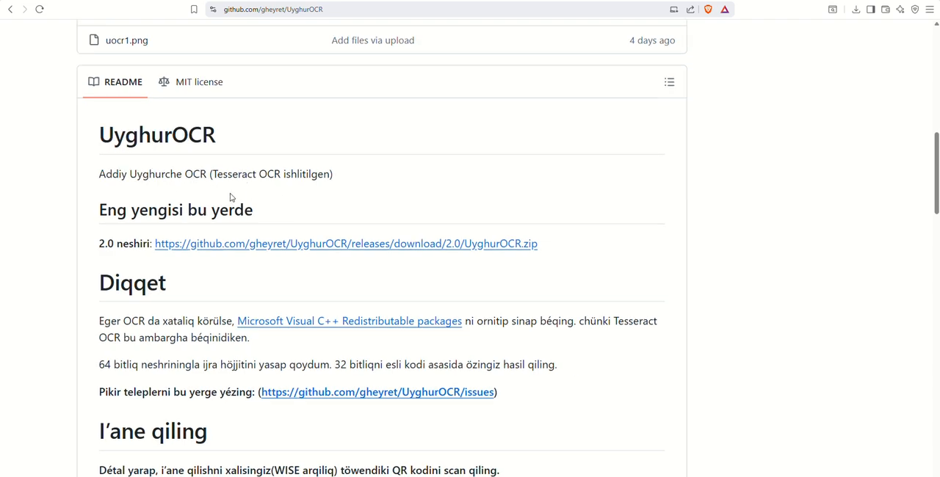
scroll(231, 197, "down", 1)
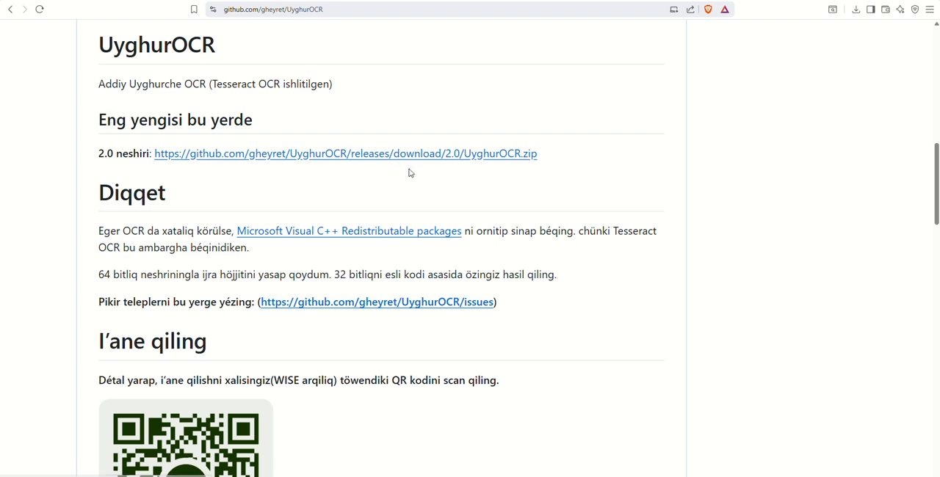
scroll(327, 203, "down", 2)
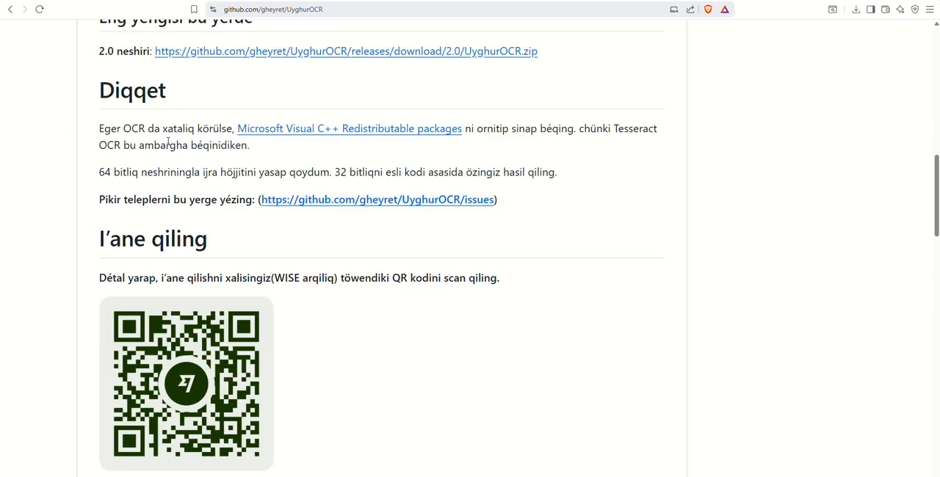
left_click_drag(167, 129, 235, 130)
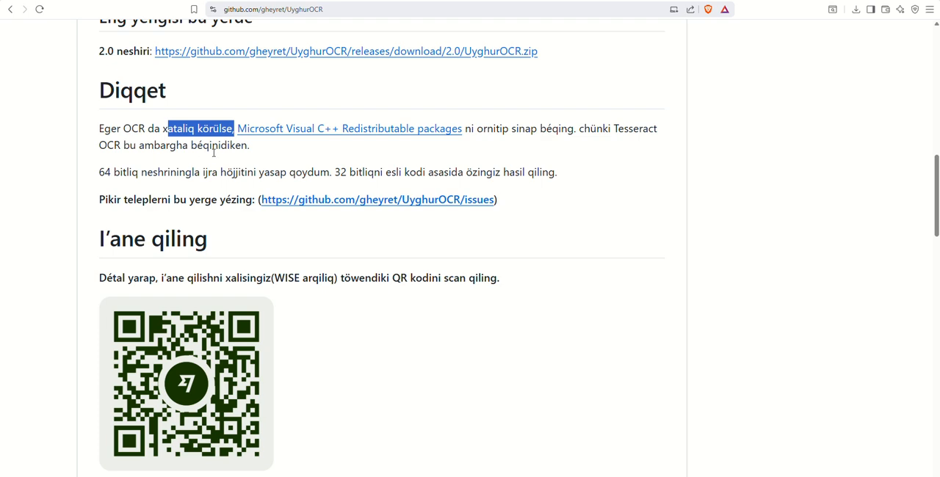
left_click_drag(657, 132, 605, 132)
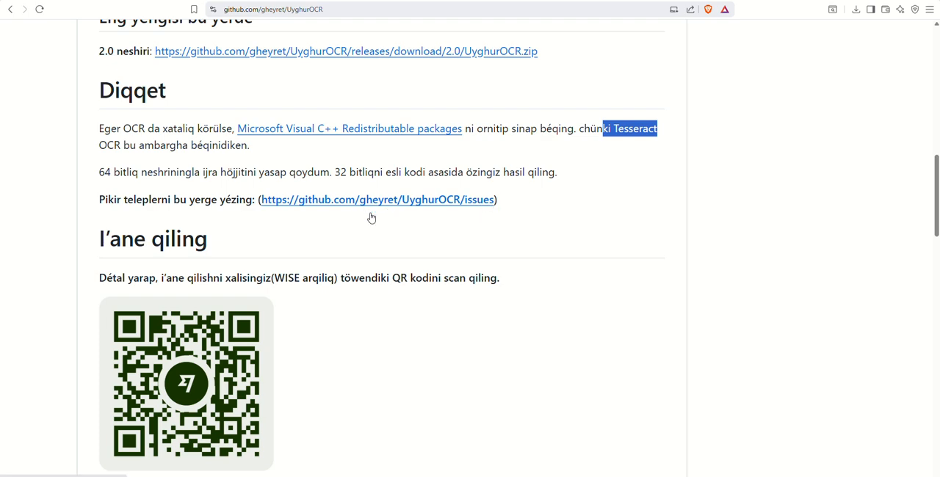
Step: Read the README's 2026/01/01 change notes on page structure options, comparing them with the Facebook post
scroll(402, 288, "down", 1)
scroll(402, 291, "down", 2)
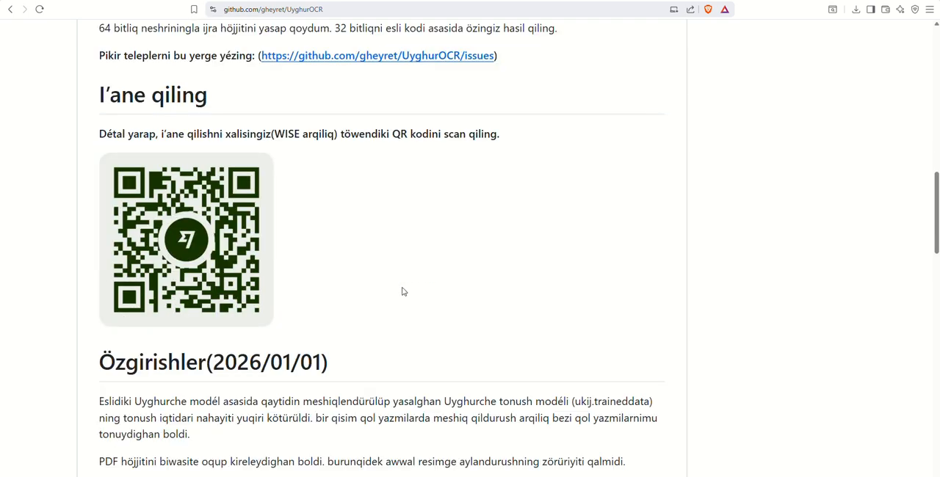
scroll(403, 292, "down", 3)
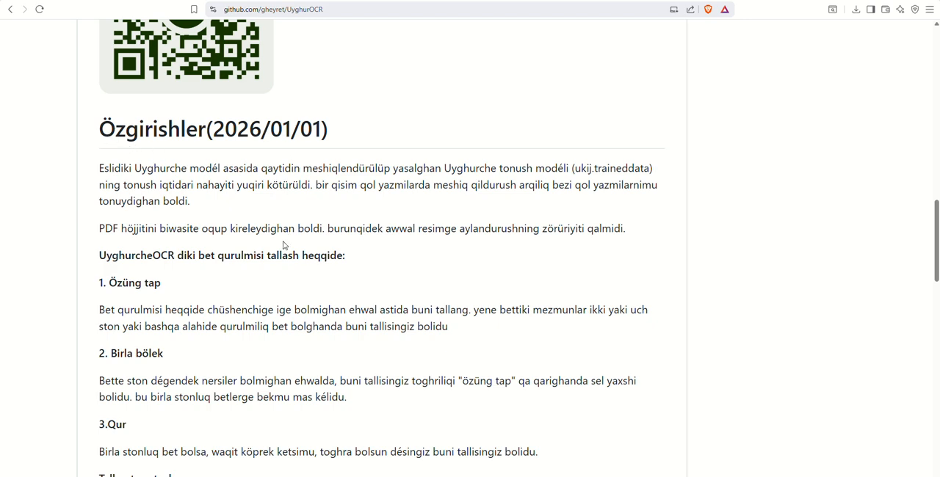
scroll(251, 252, "down", 1)
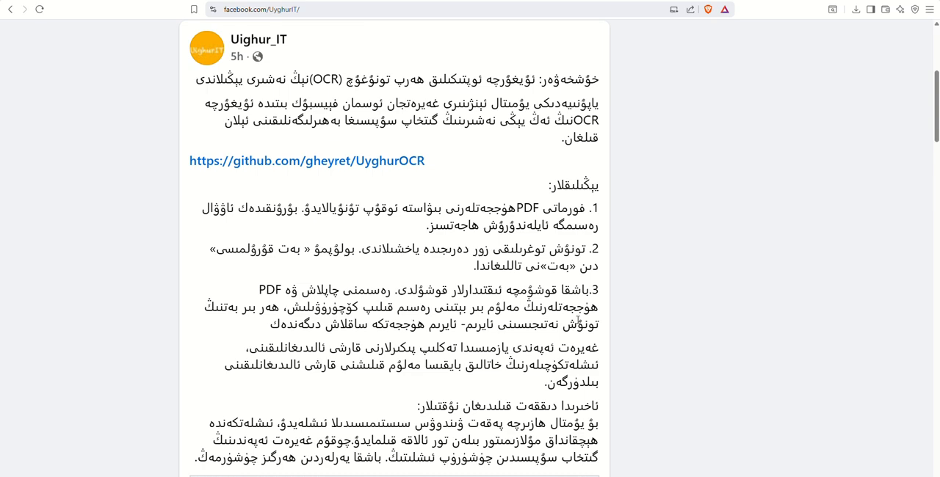
left_click_drag(313, 251, 243, 272)
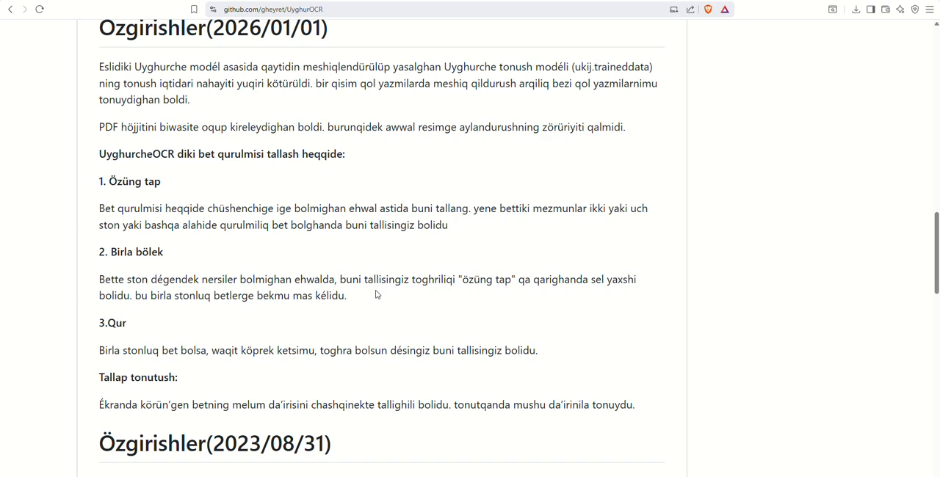
scroll(188, 346, "down", 1)
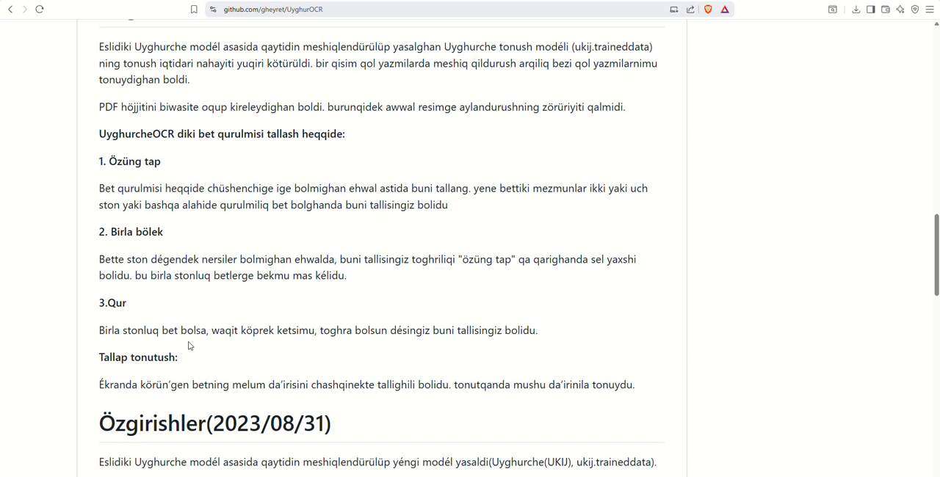
scroll(188, 346, "down", 1)
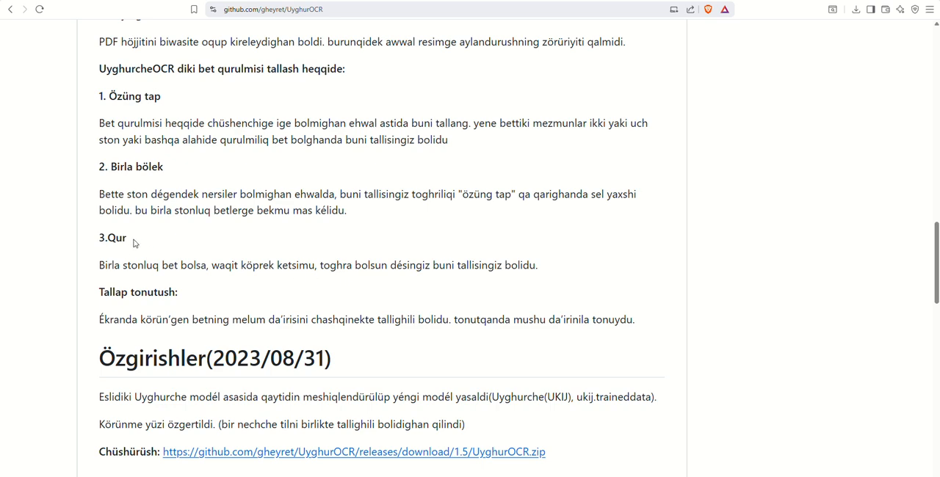
scroll(210, 237, "down", 3)
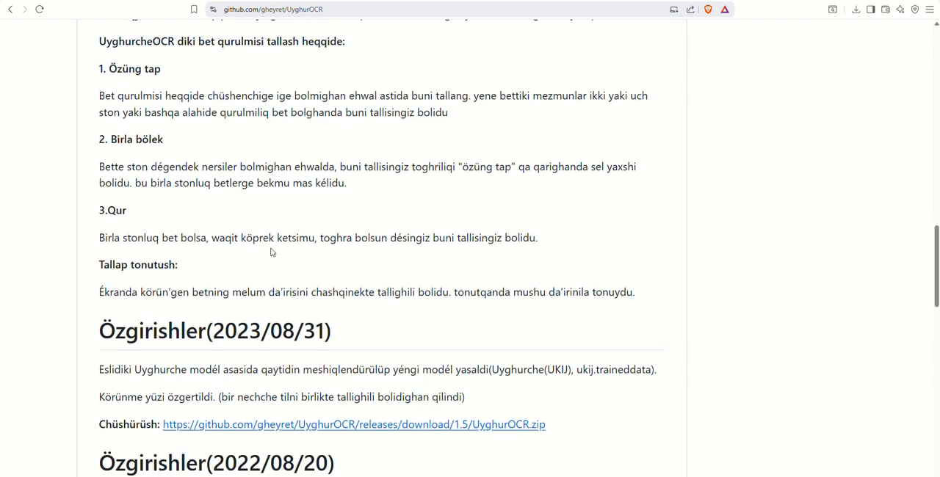
scroll(246, 334, "down", 3)
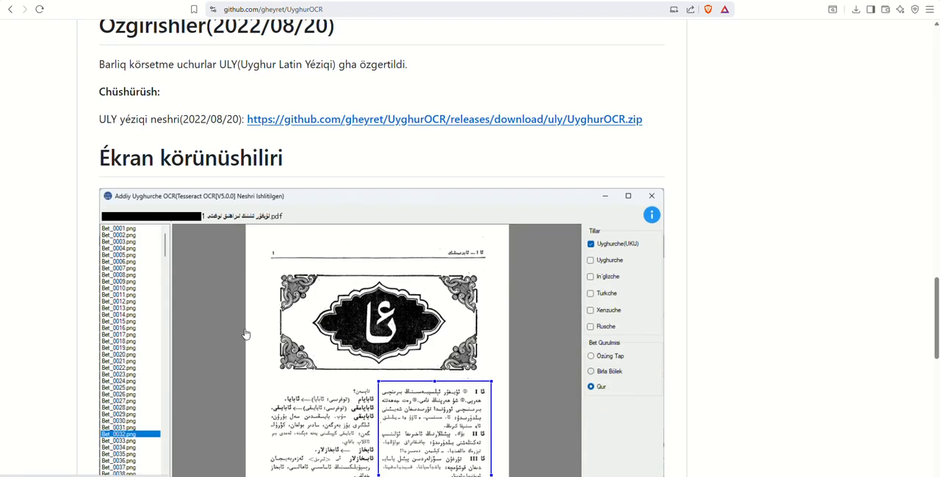
Step: Examine the README's screenshots of the OCR program, including its language and page structure options, and return to the README's beginning
scroll(246, 334, "down", 3)
scroll(246, 334, "up", 2)
scroll(246, 334, "down", 1)
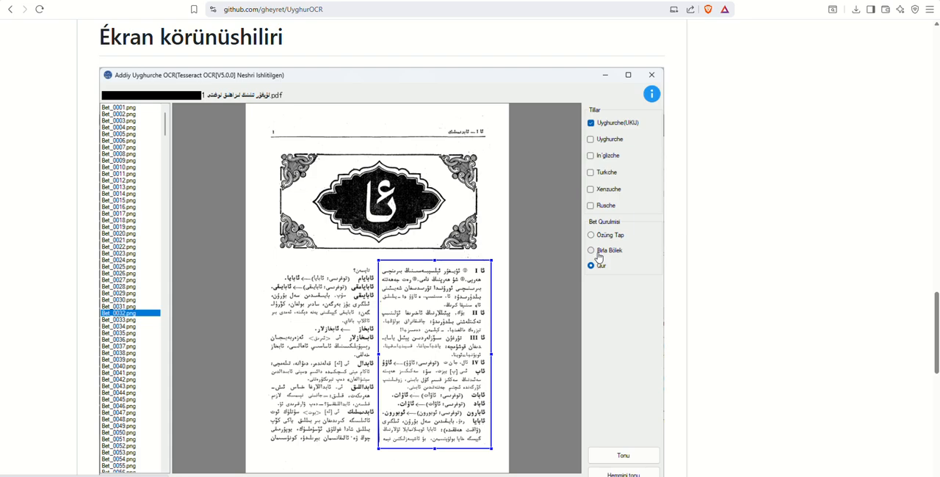
scroll(533, 303, "down", 2)
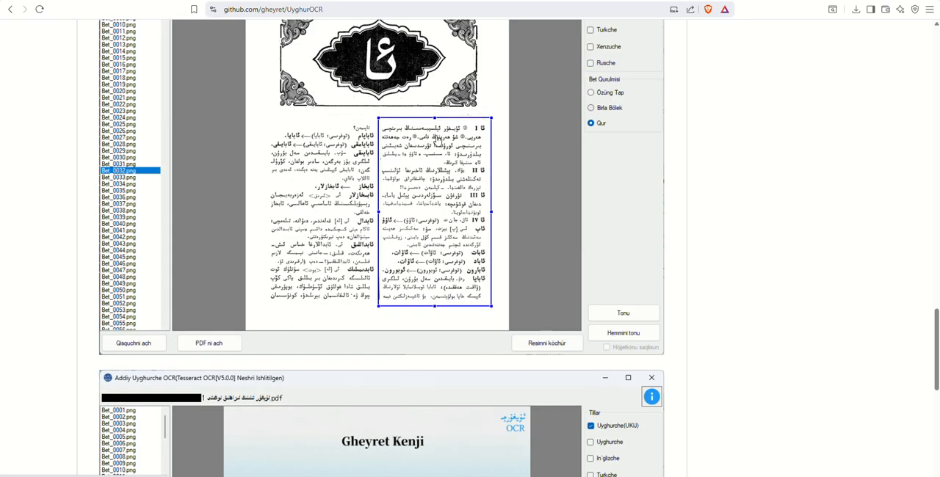
scroll(444, 272, "down", 3)
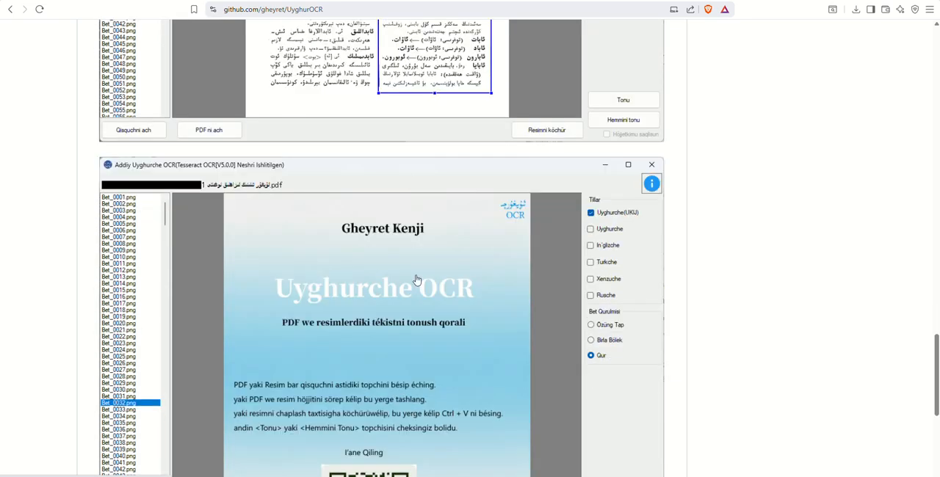
scroll(412, 295, "down", 3)
scroll(411, 295, "down", 4)
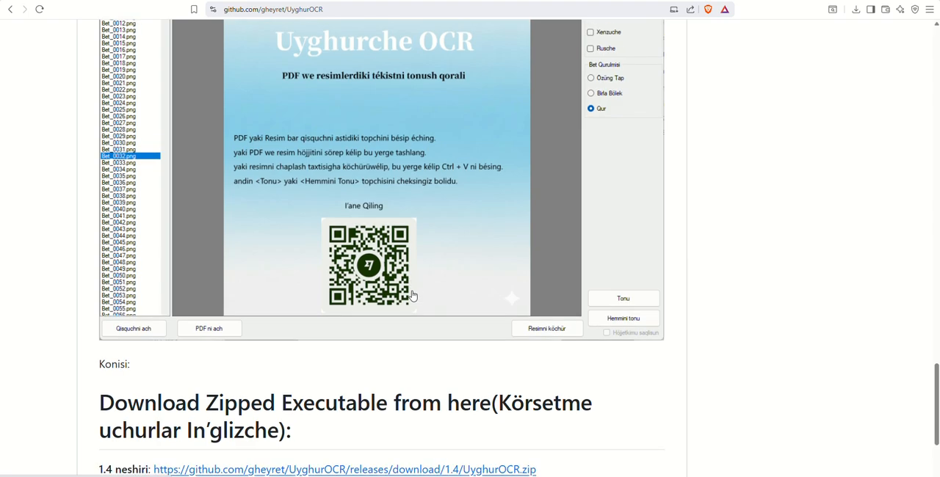
scroll(411, 295, "up", 15)
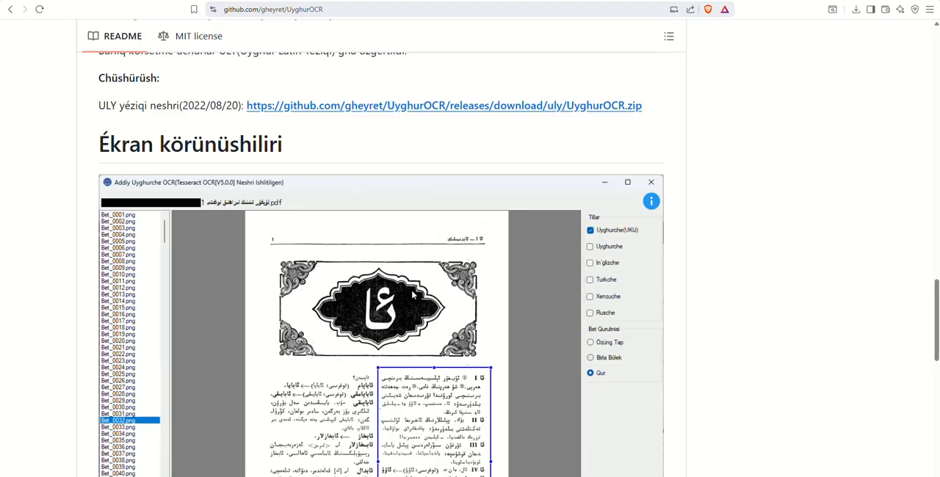
scroll(412, 296, "up", 7)
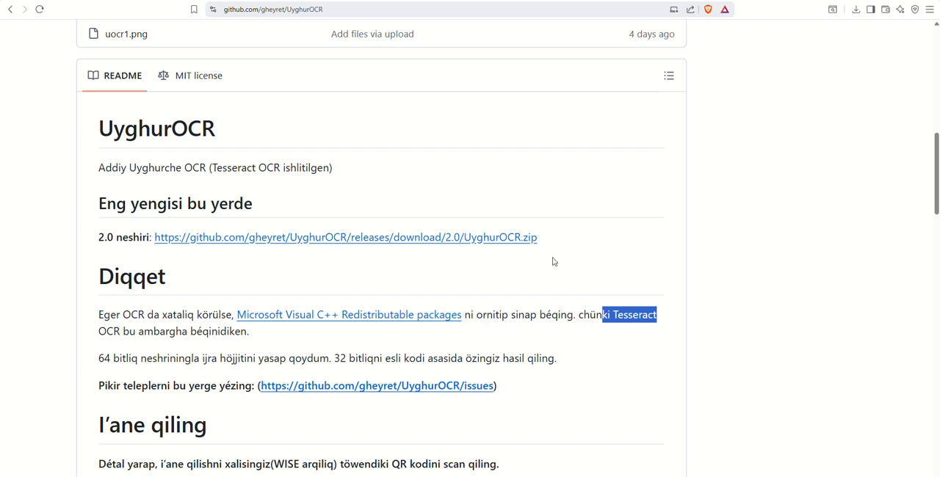
Step: Show the downloaded UyghurOCR.zip in its folder and check the actions available for the archive
left_click(857, 9)
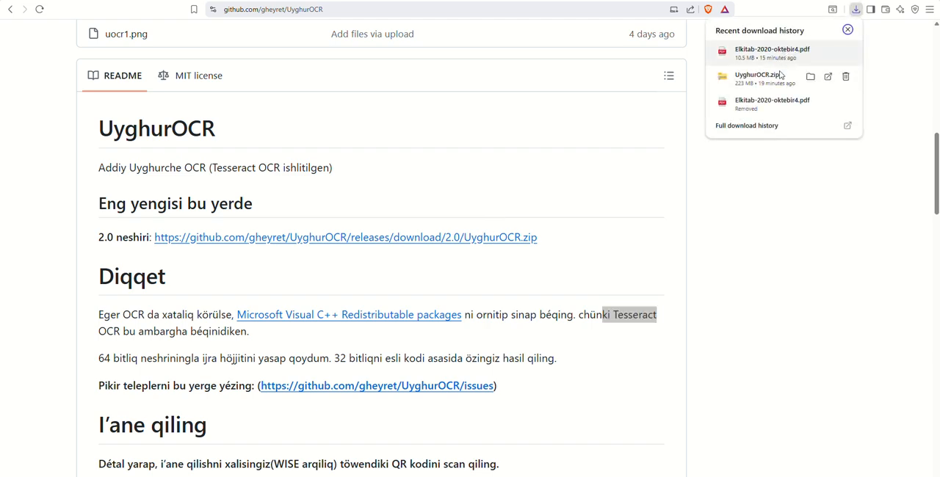
left_click(810, 76)
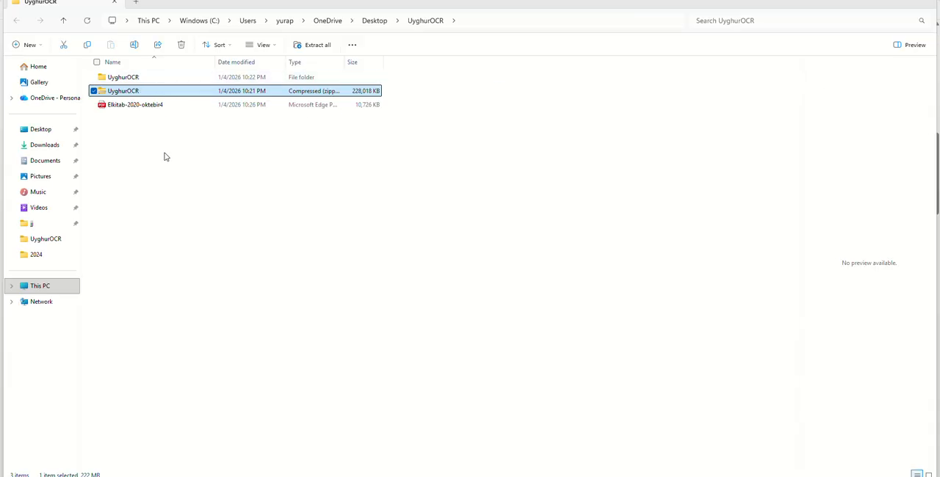
right_click(116, 95)
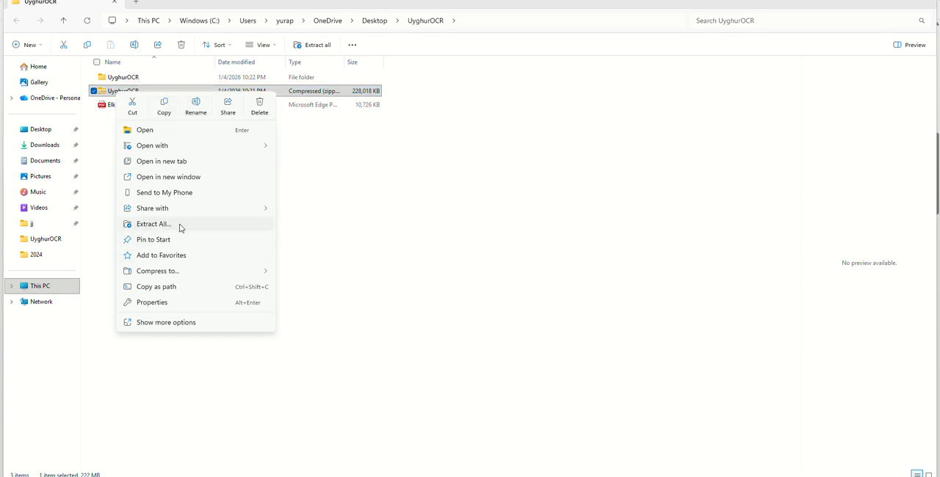
left_click(420, 186)
Step: Open the extracted UyghurOCR folder and start the UyghurOCR application, allowing UyghurOCR.exe to run anyway despite SmartScreen
double_click(128, 81)
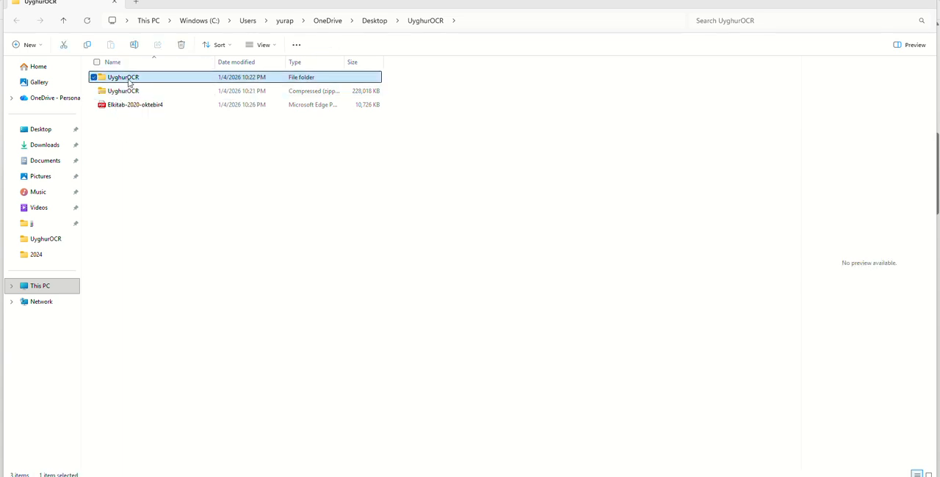
double_click(134, 78)
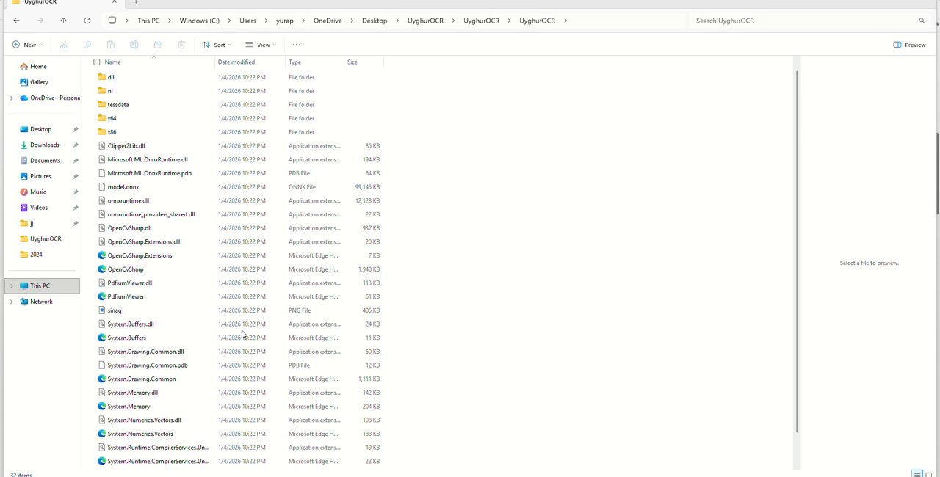
scroll(242, 334, "down", 1)
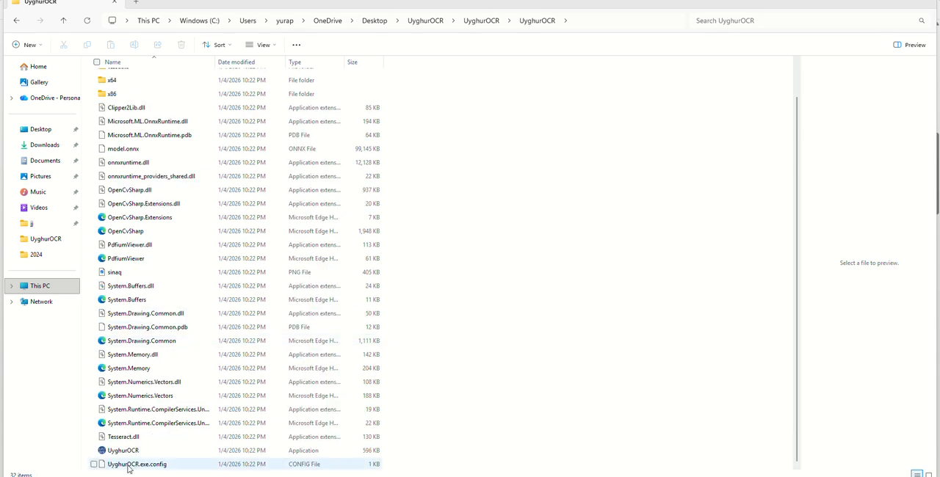
left_click(127, 450)
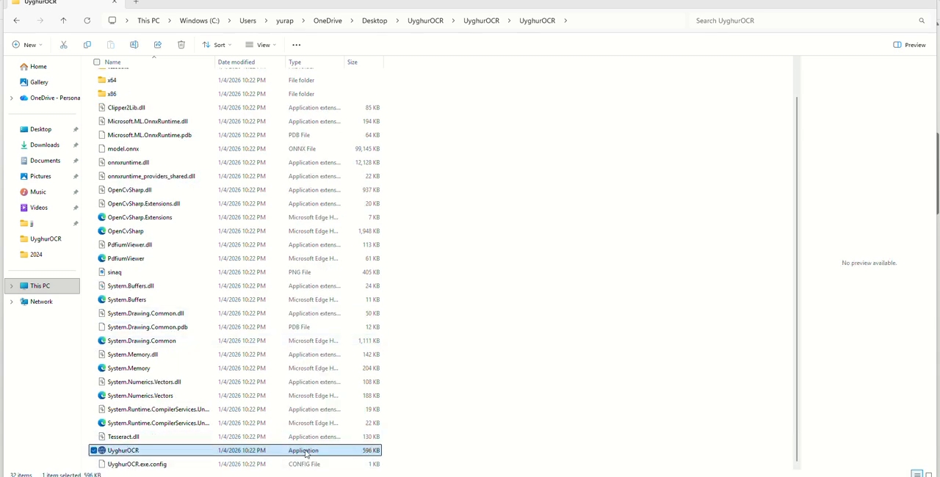
double_click(193, 451)
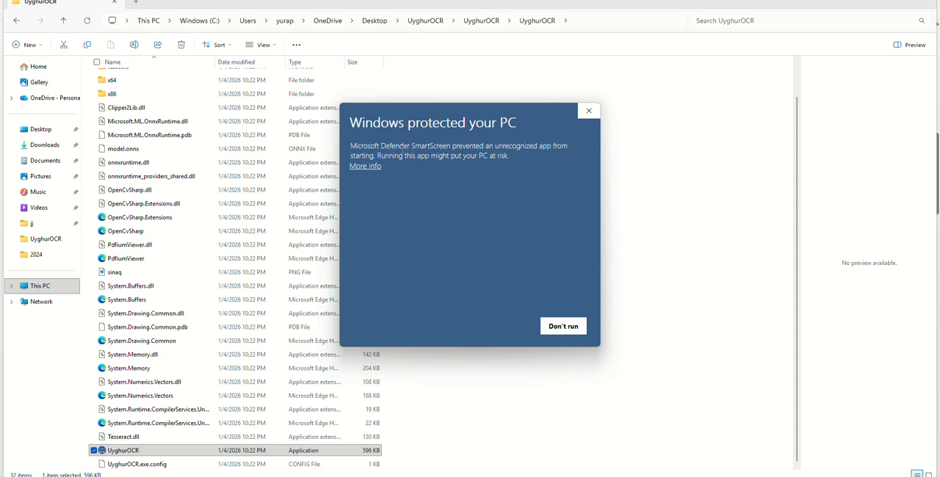
left_click_drag(409, 146, 353, 148)
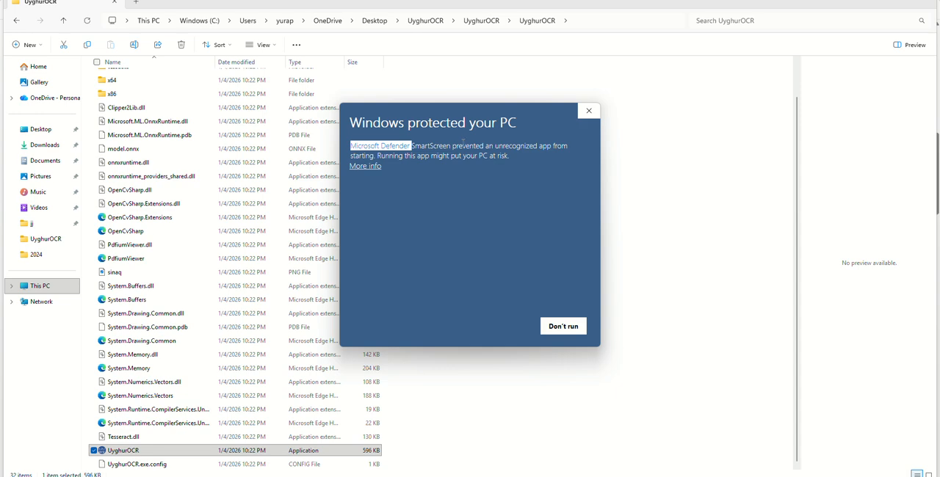
left_click(372, 168)
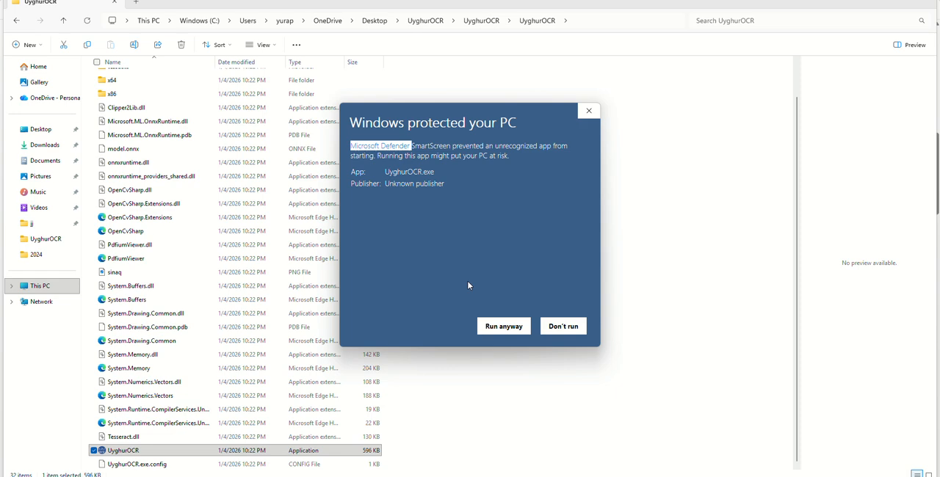
left_click(505, 327)
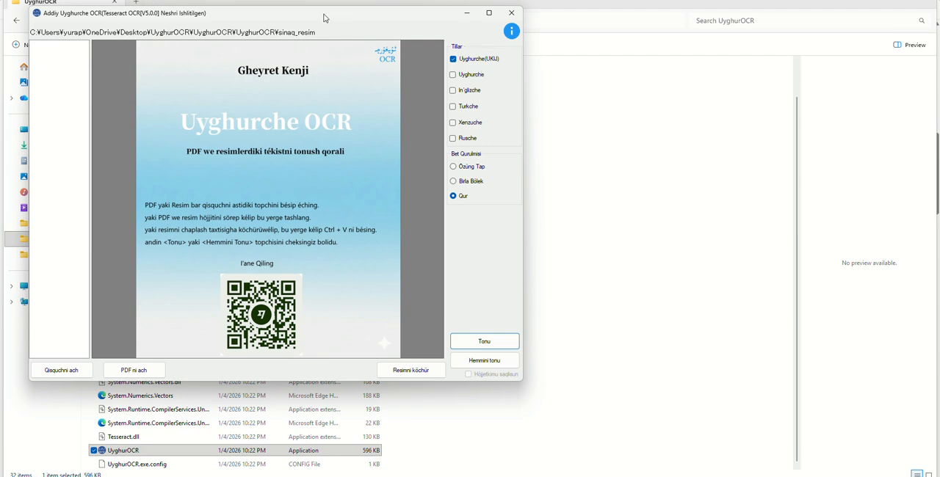
Step: Move the OCR window clear of the folder's edge and add Uyghurche to the recognition languages
left_click_drag(329, 19, 392, 48)
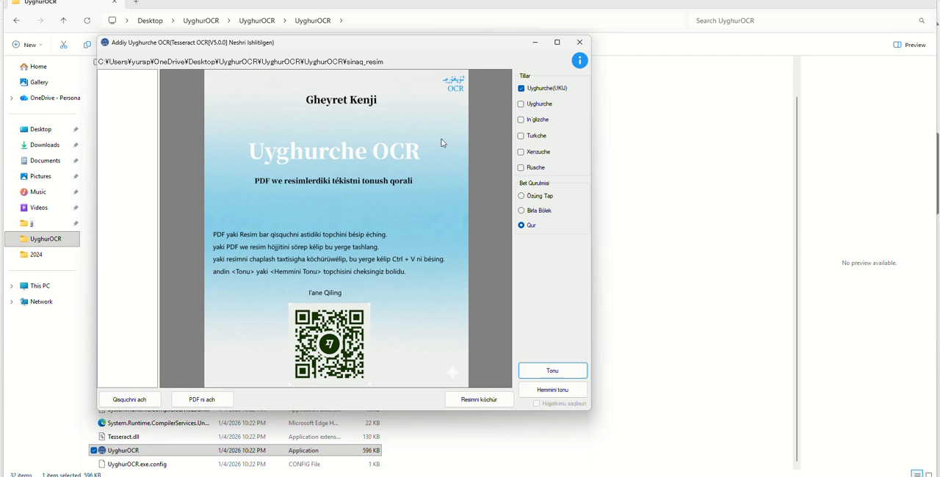
left_click(522, 103)
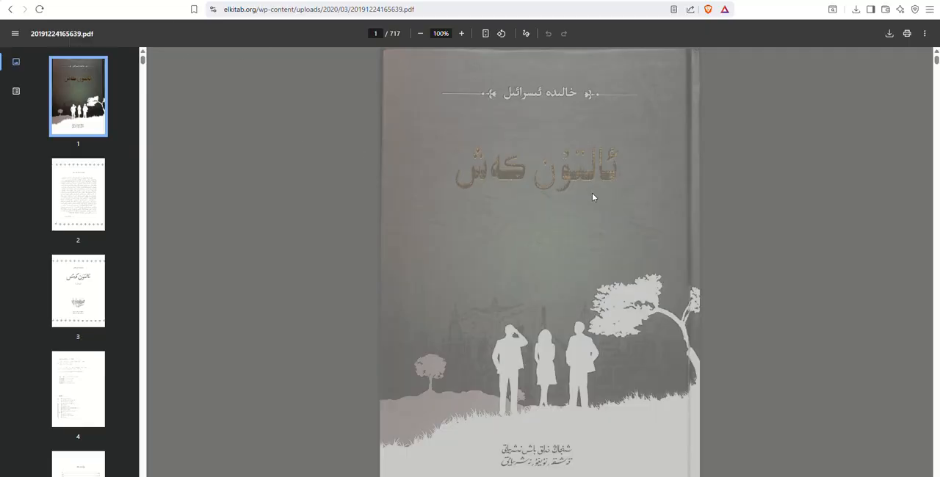
Step: Switch to the browser and go to page 14 of 20191224165639.pdf
scroll(77, 273, "down", 4)
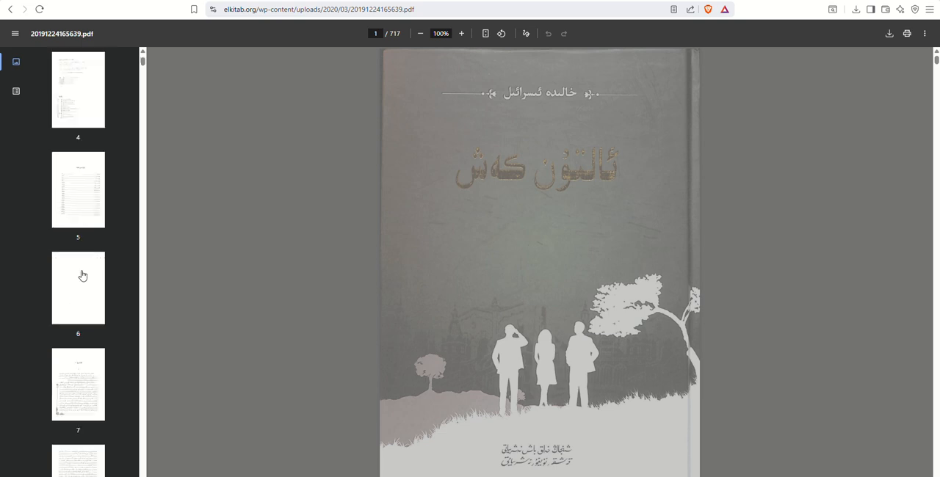
scroll(82, 275, "down", 10)
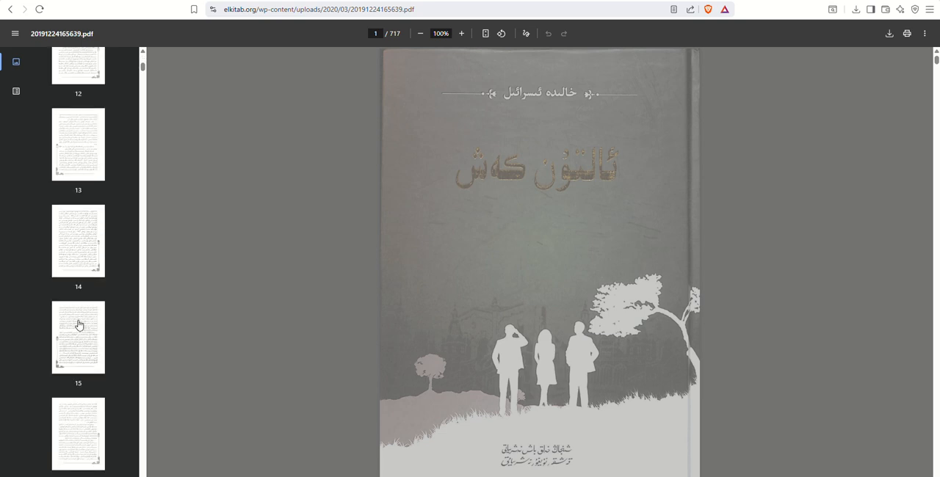
left_click(79, 267)
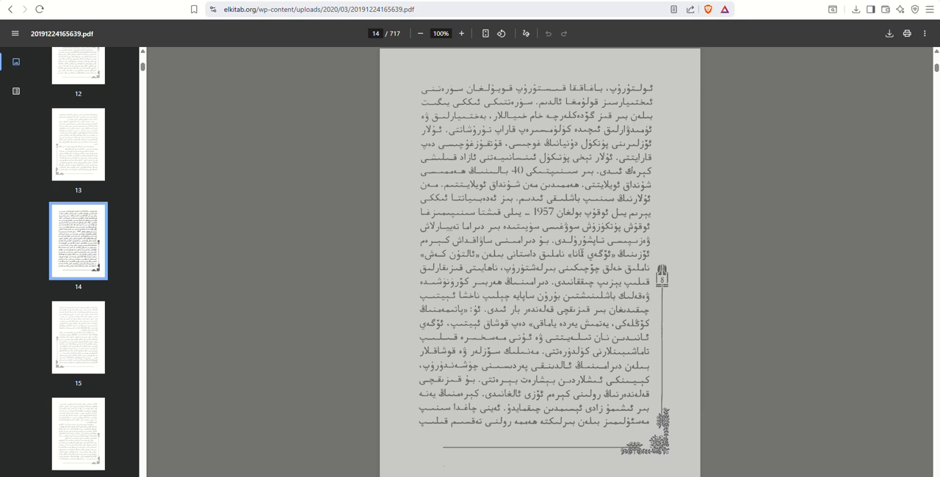
Step: Try to select the text on the scanned PDF page, check the available actions and point out the document's page count
key("ctrl+a")
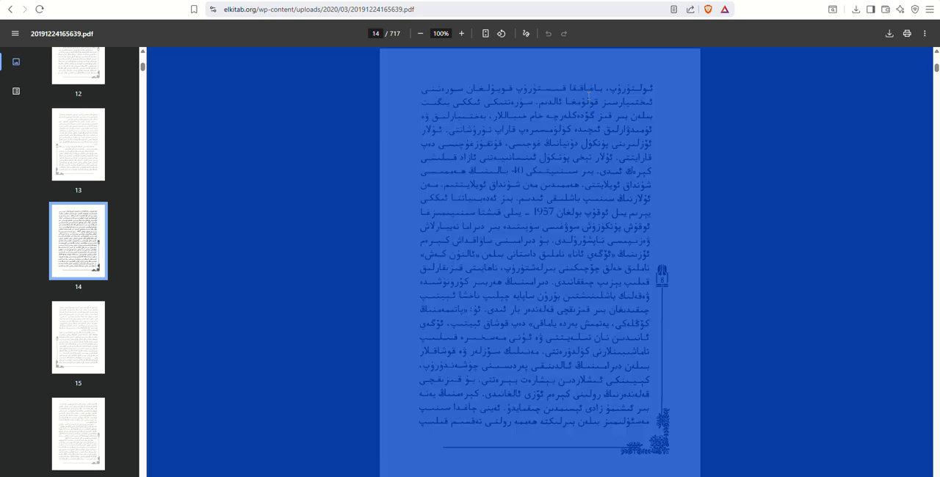
left_click_drag(589, 96, 605, 219)
right_click(603, 217)
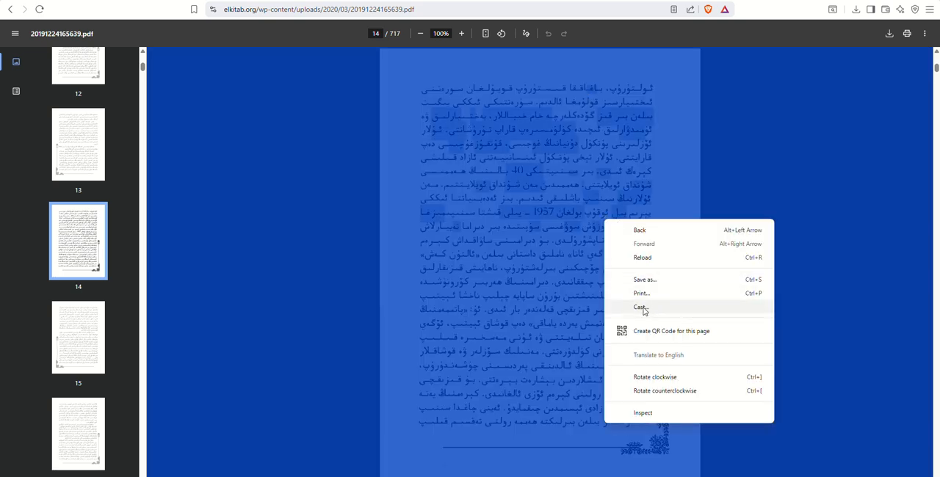
left_click(644, 310)
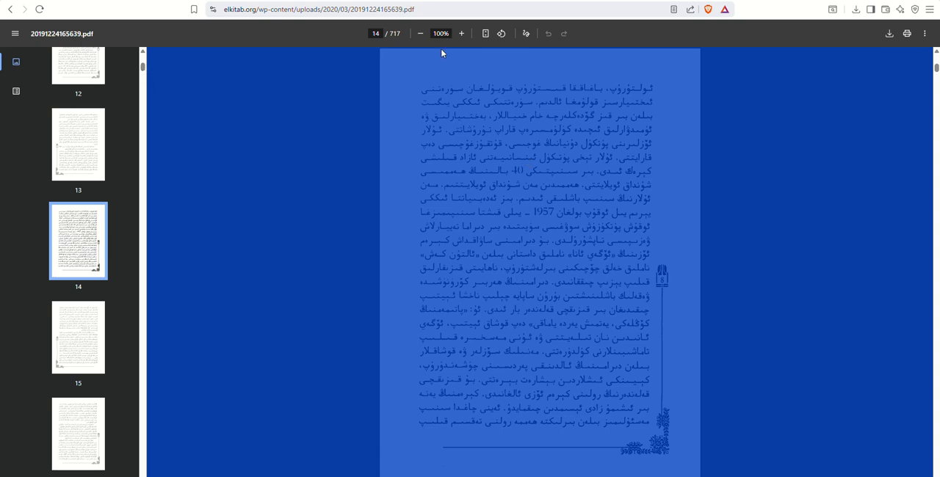
double_click(396, 33)
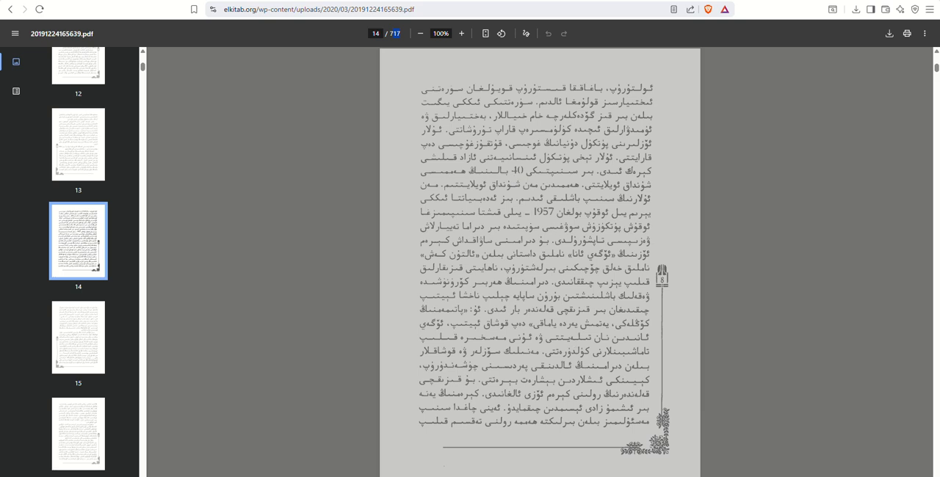
key("alt+Tab")
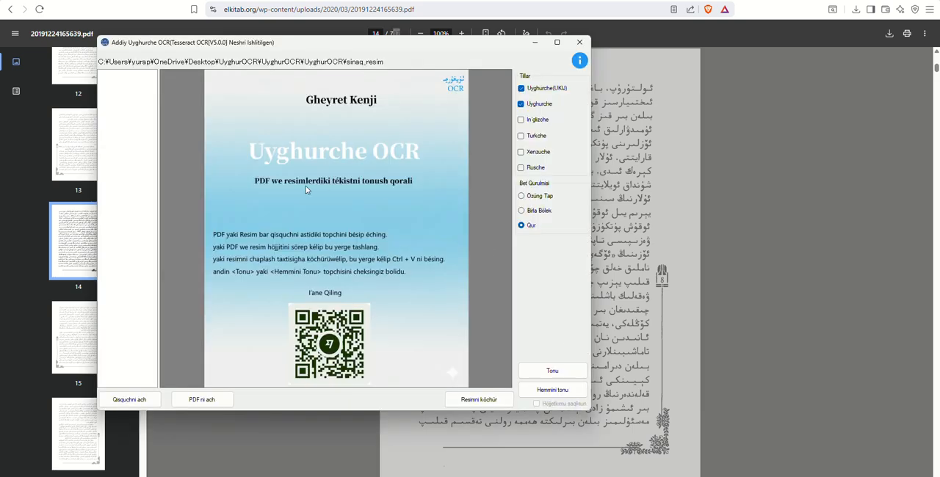
left_click_drag(743, 89, 888, 36)
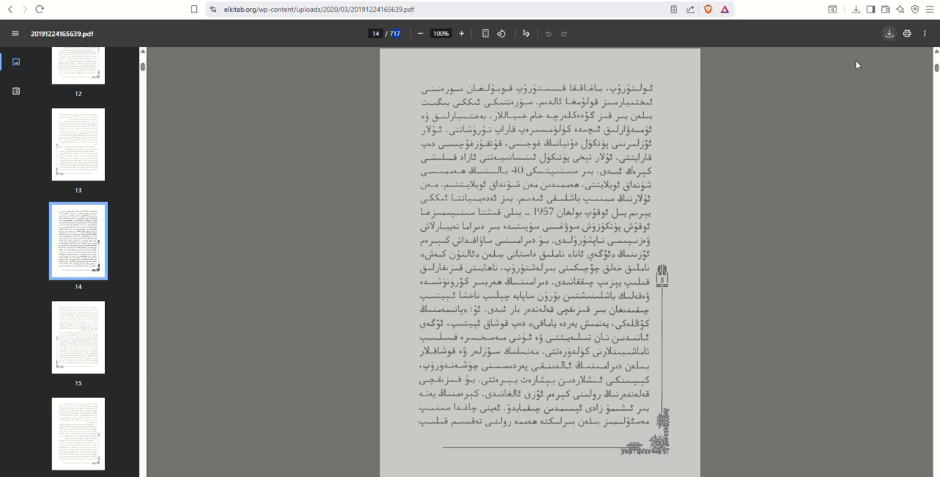
key("ctrl+s")
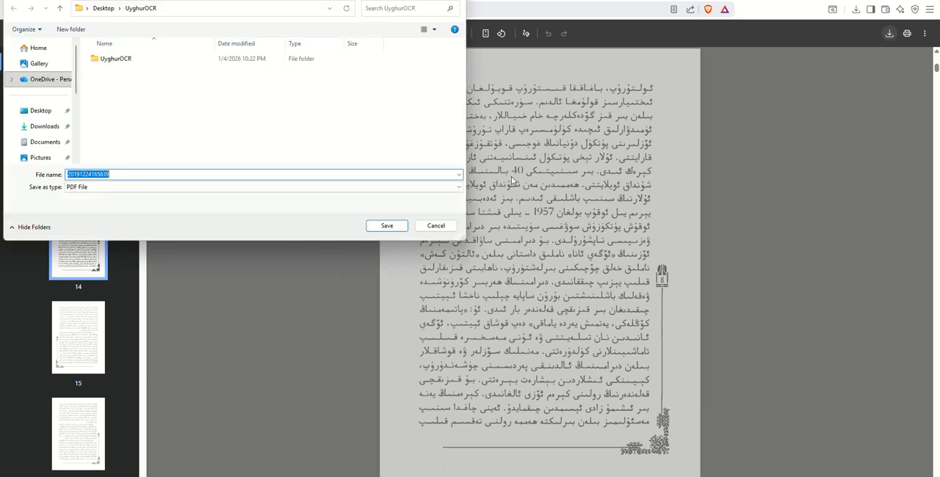
left_click(386, 227)
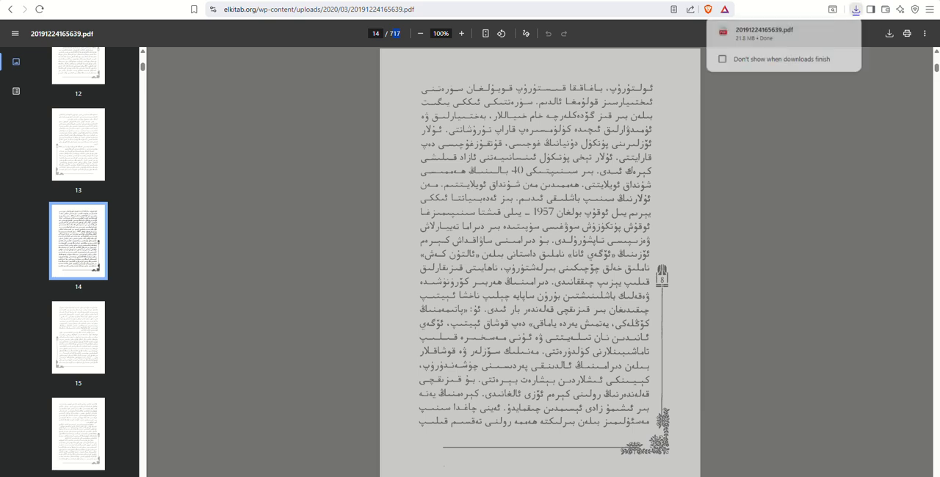
key("alt+Tab")
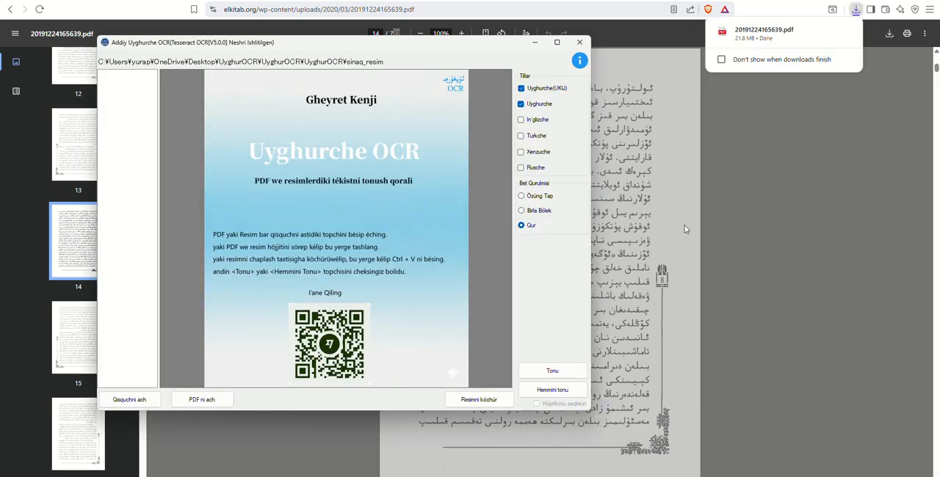
left_click(856, 10)
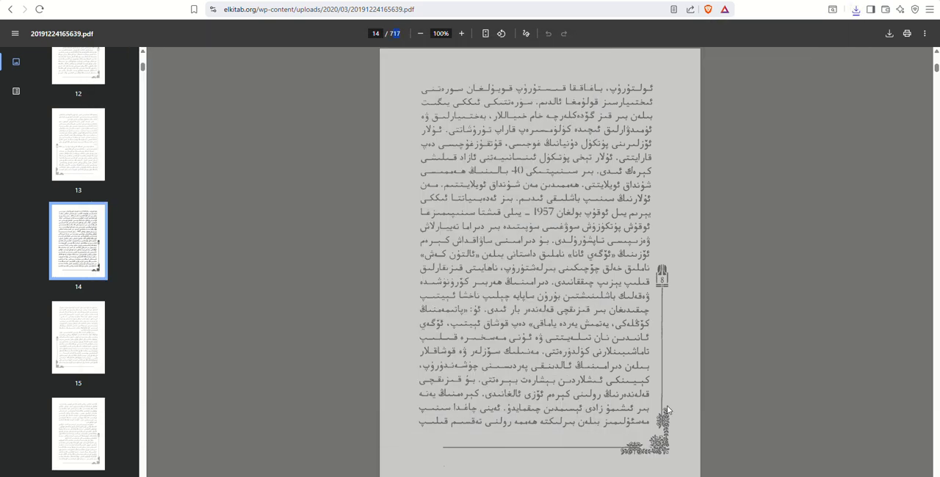
Step: Switch to the OCR program and load 20191224165639.pdf from the Desktop's UyghurOCR folder
key("alt+Tab")
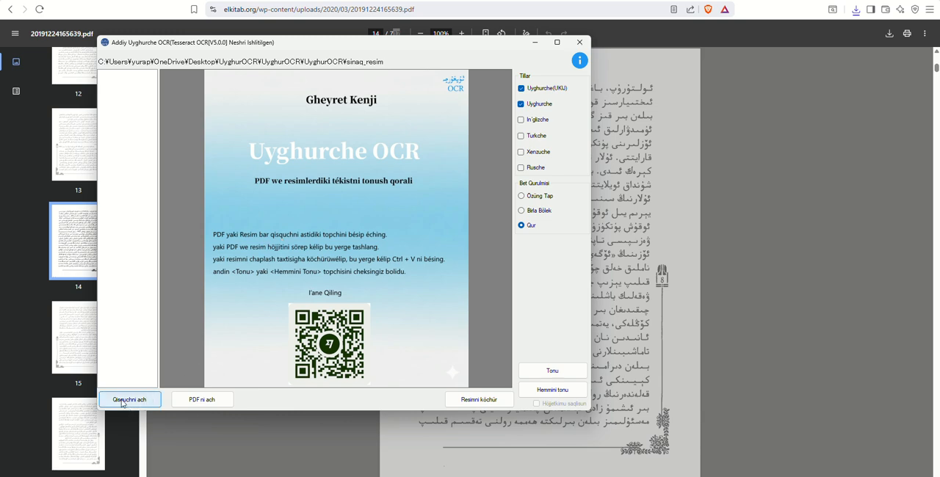
left_click(203, 402)
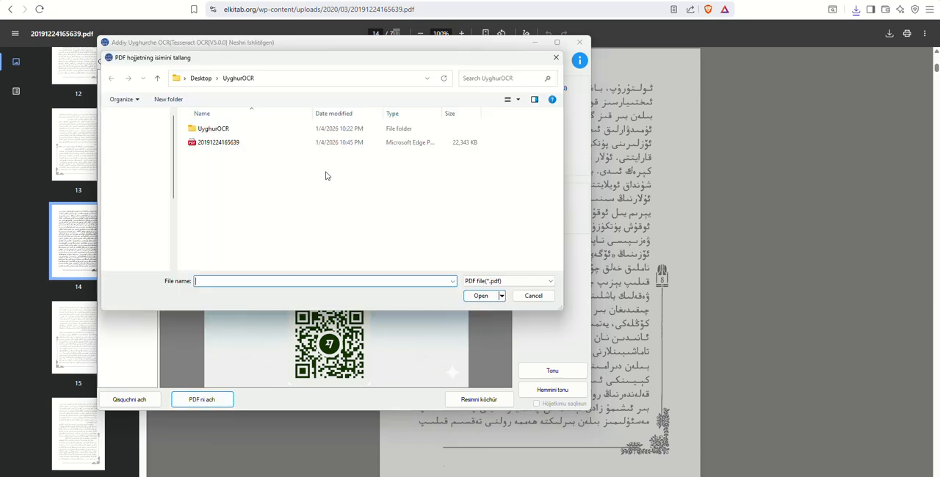
left_click(231, 144)
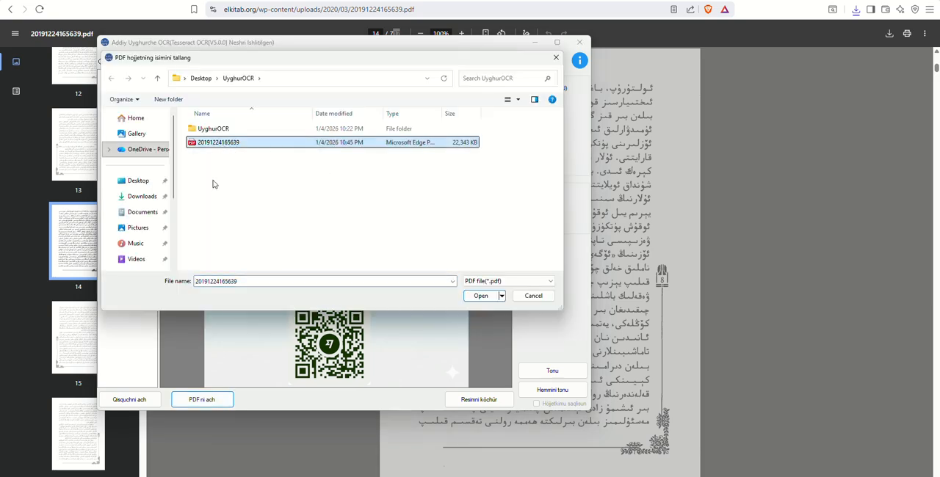
left_click(481, 297)
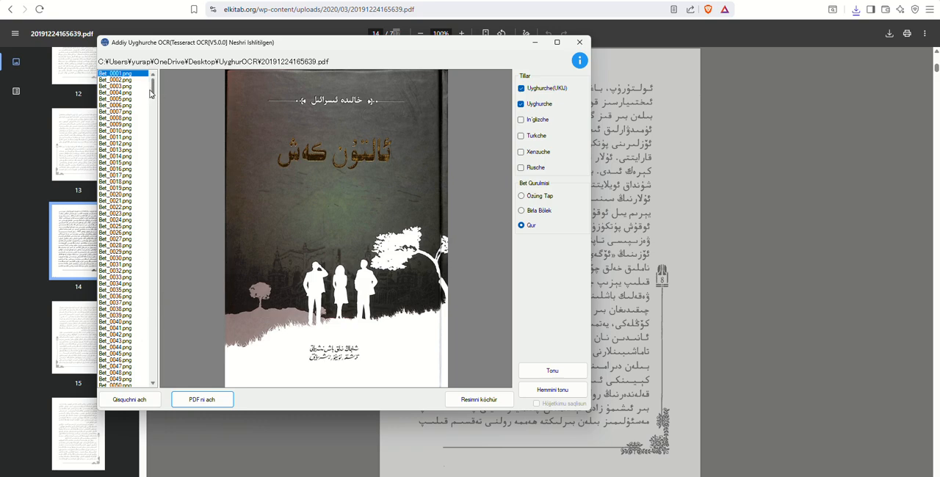
Step: Look through the list of page images from beginning to end and preview Bet_0688.png
left_click_drag(152, 94, 149, 384)
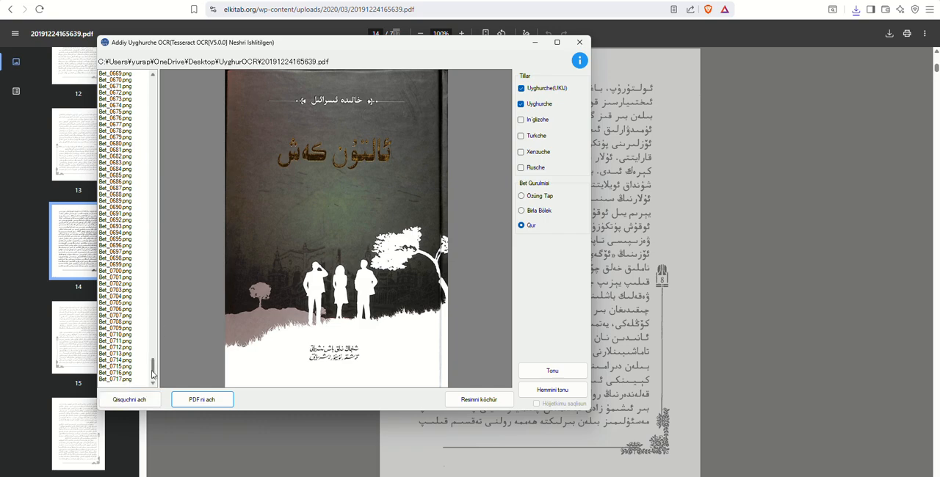
scroll(159, 322, "up", 4)
left_click_drag(159, 322, 179, 77)
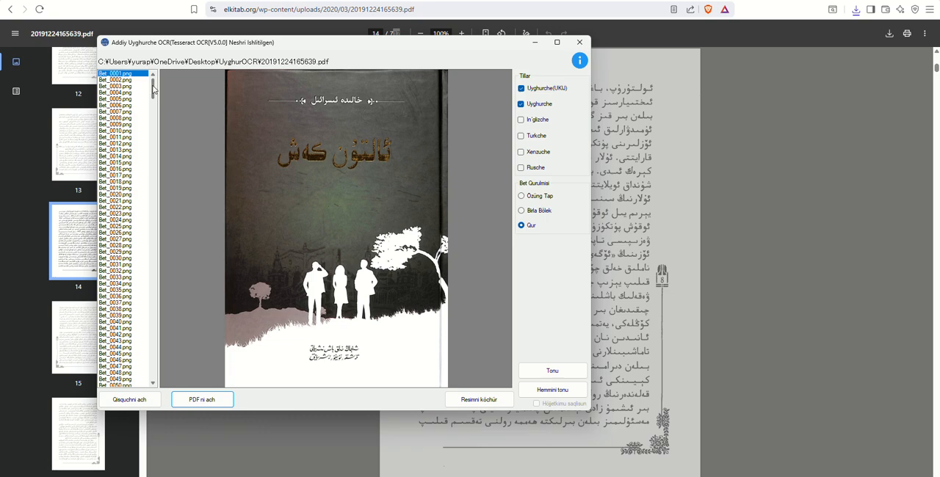
left_click_drag(153, 88, 149, 382)
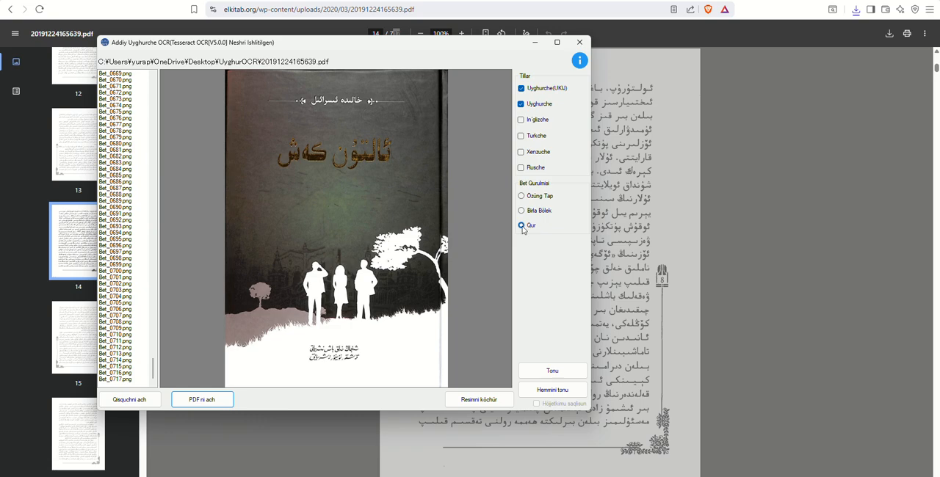
left_click(121, 195)
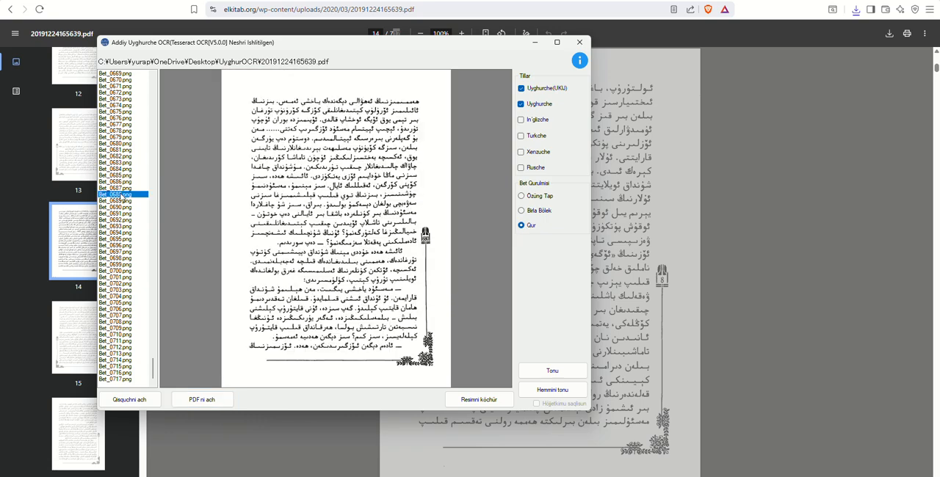
Step: Recognise the text of page Bet_0543.png and move the result window so the page's first lines stay visible for comparison
scroll(128, 158, "up", 20)
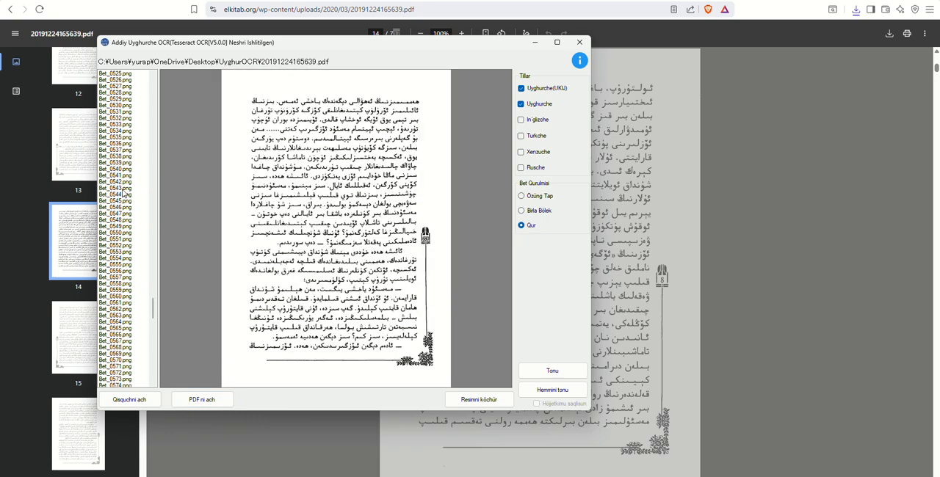
left_click(125, 189)
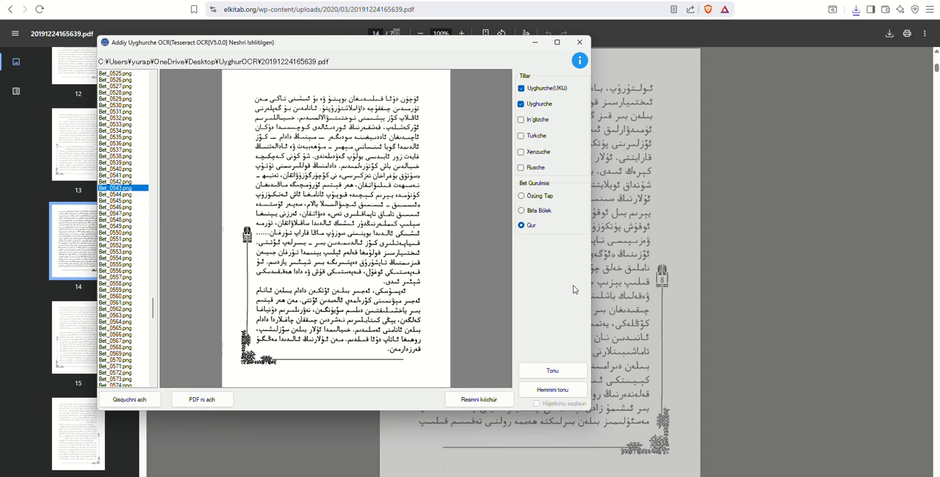
left_click(550, 375)
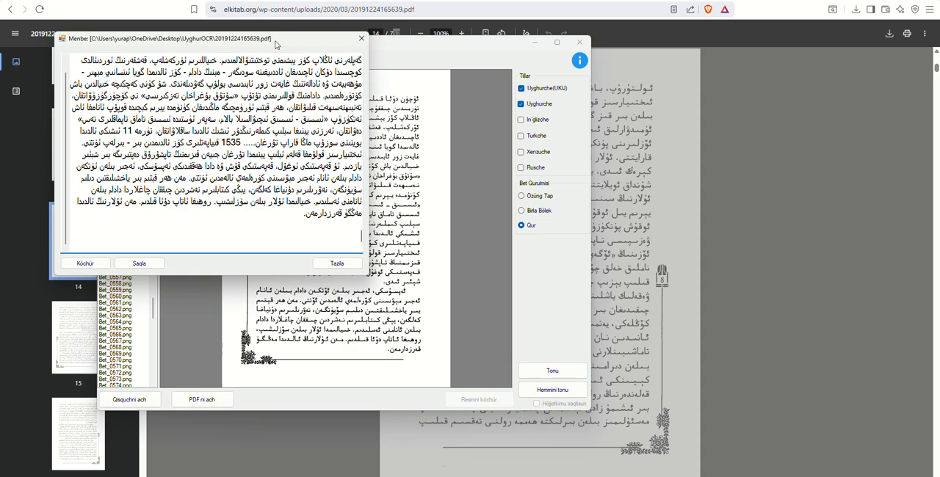
left_click_drag(276, 46, 413, 181)
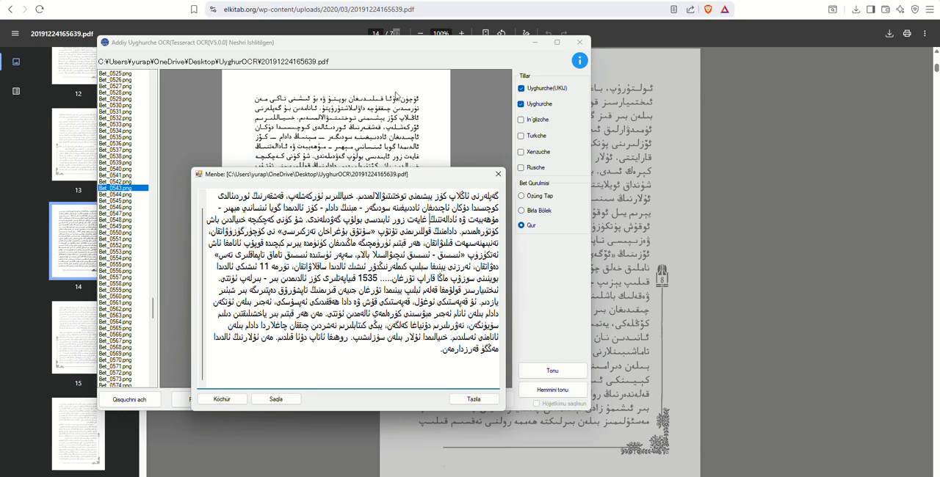
Step: Move the result window clear of the page image and check the recognised text around the number 1535 against the scan
scroll(409, 209, "up", 1)
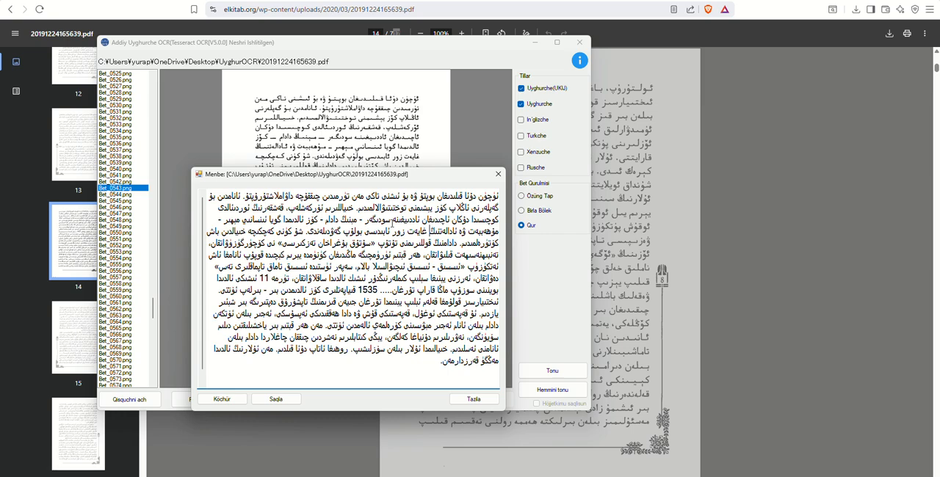
left_click_drag(359, 182, 656, 158)
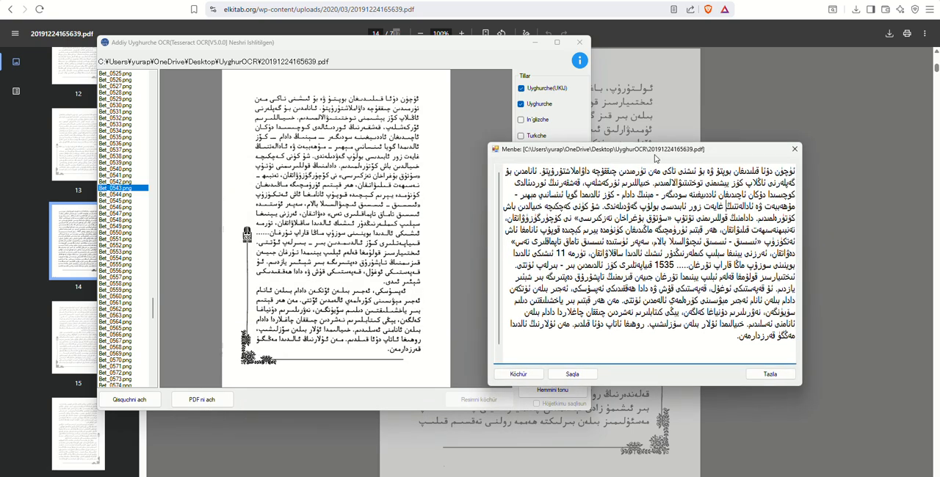
left_click_drag(656, 158, 632, 138)
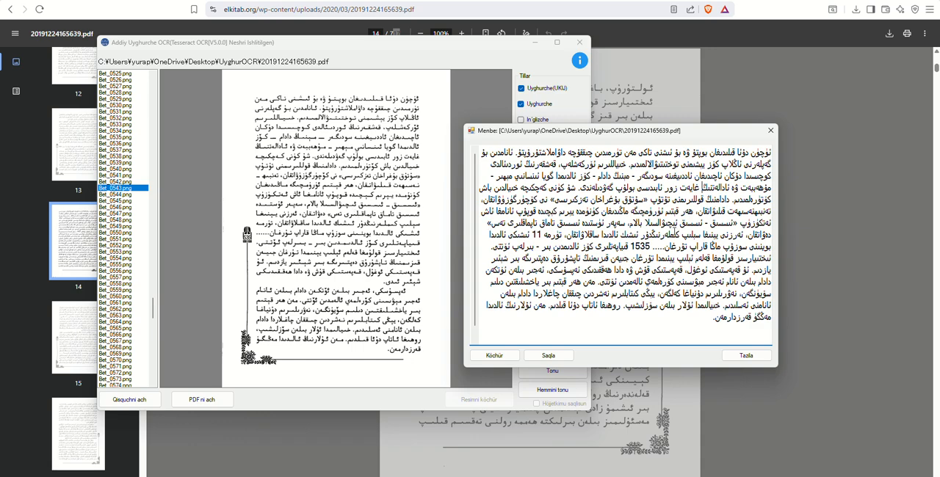
left_click(632, 247)
left_click_drag(632, 247, 652, 247)
left_click(635, 247)
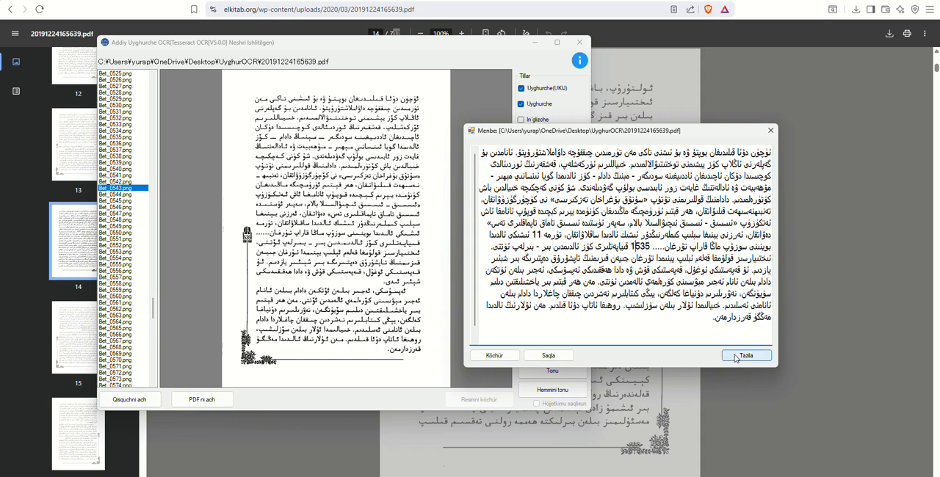
Step: Copy the recognised text of Bet_0543.png, then clear and close the result window
left_click(495, 357)
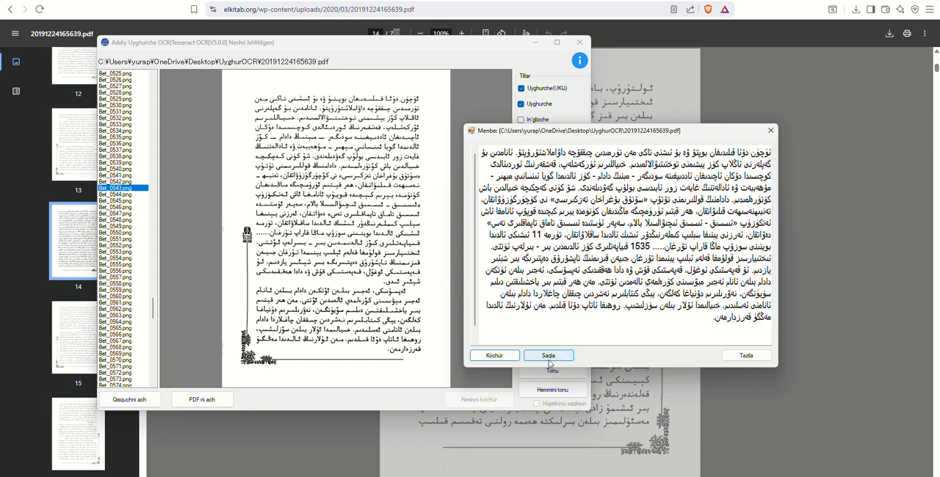
left_click(745, 356)
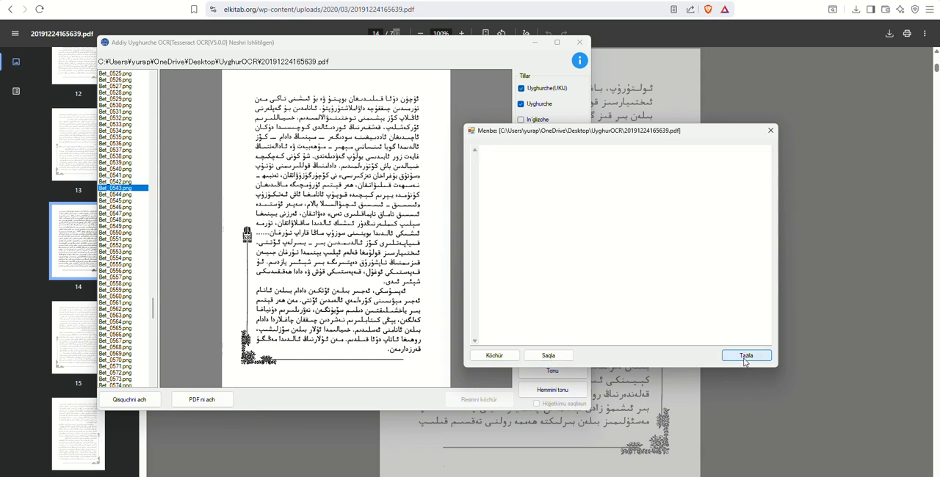
left_click(770, 131)
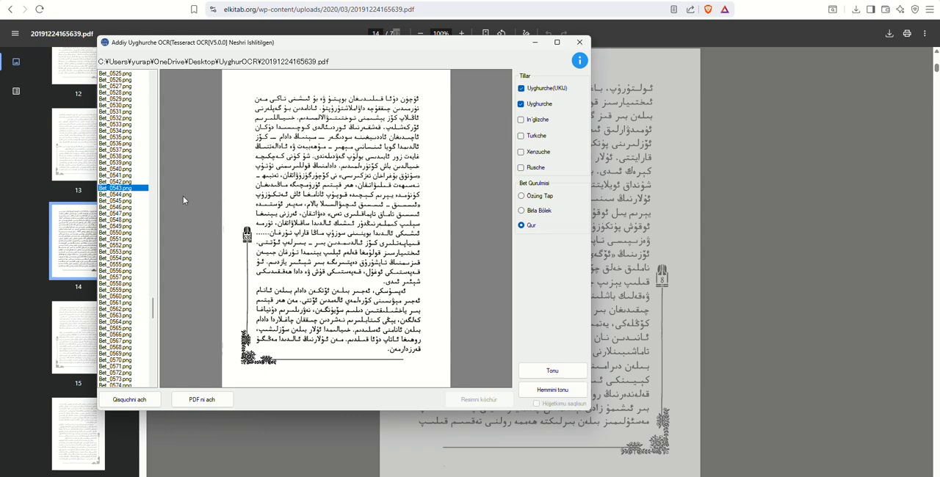
Step: Recognise the text of Bet_0012.png with the Birla Bölek page layout and move the result window below the page's first lines
scroll(141, 151, "up", 20)
left_click(128, 144)
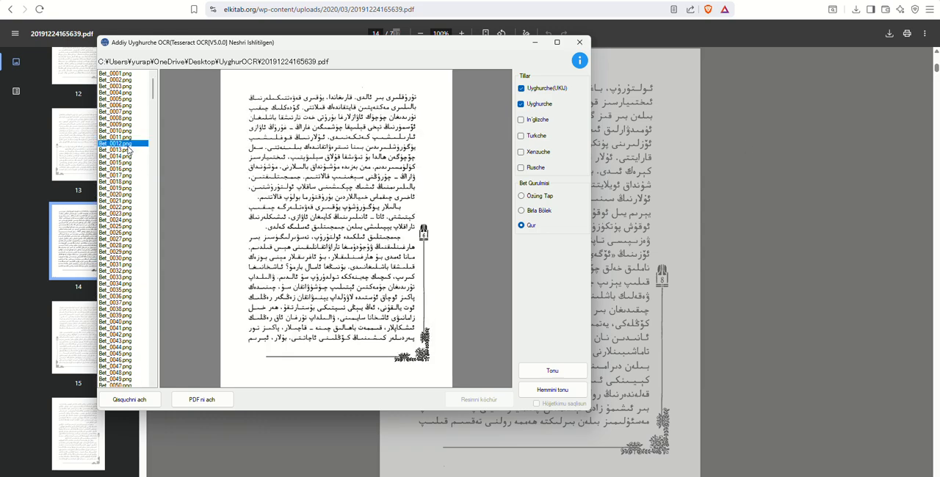
left_click(522, 212)
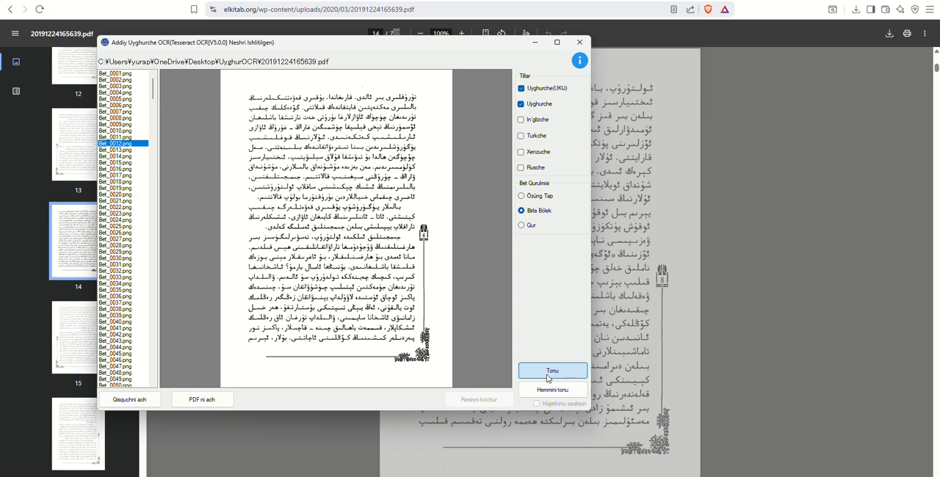
left_click(549, 373)
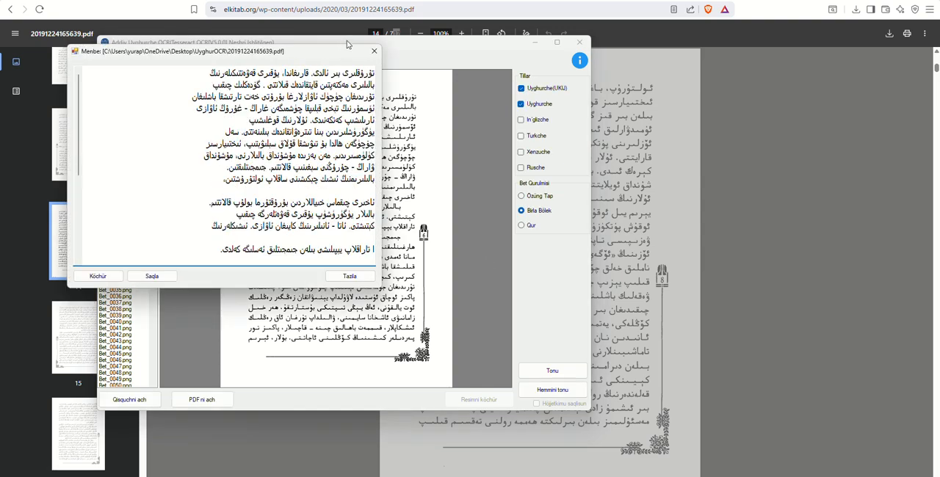
left_click_drag(331, 51, 420, 174)
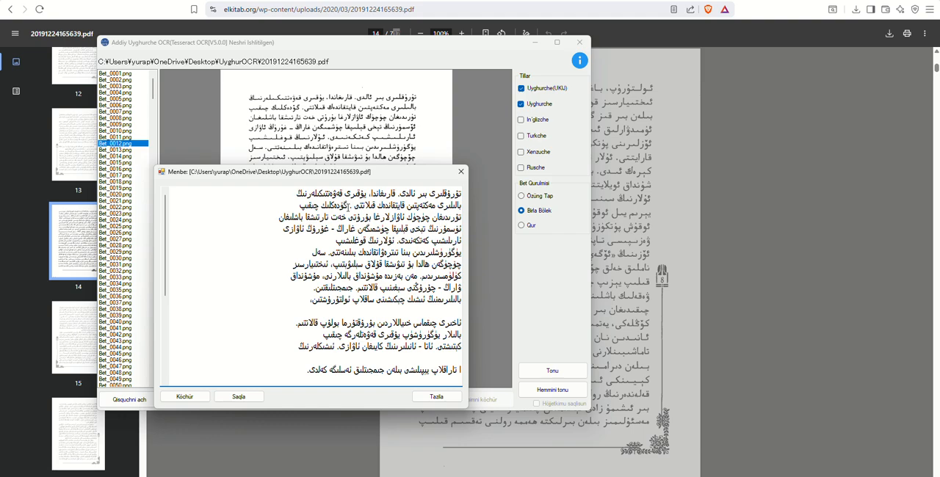
Step: Compare the recognised text of Bet_0012.png with the page image from beginning to end and close the result window
scroll(335, 210, "down", 4)
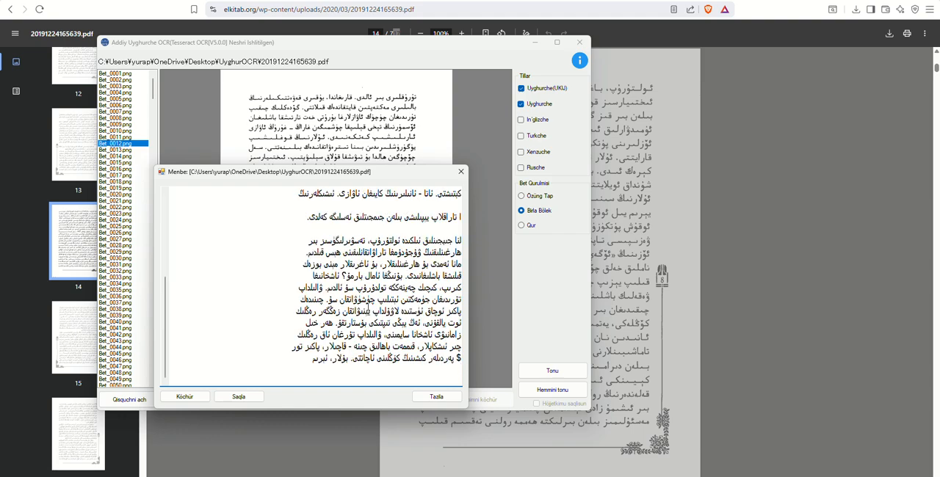
scroll(415, 239, "up", 4)
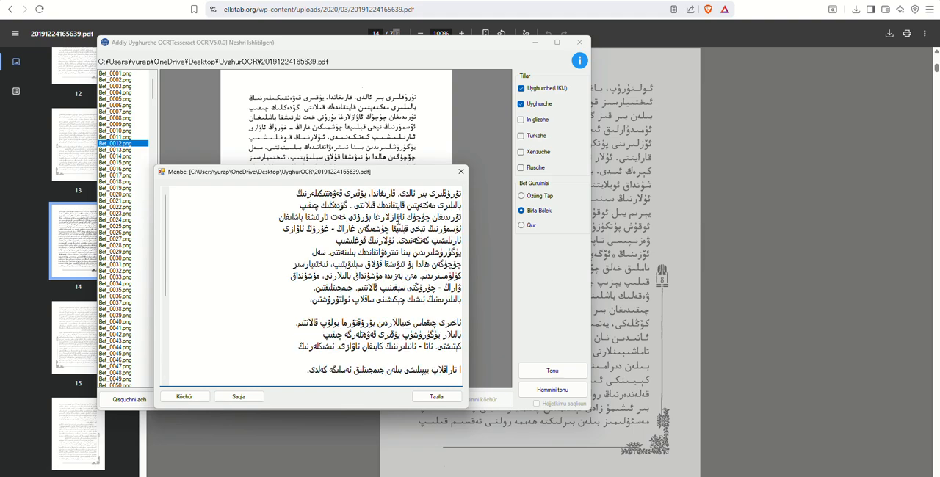
scroll(376, 279, "down", 5)
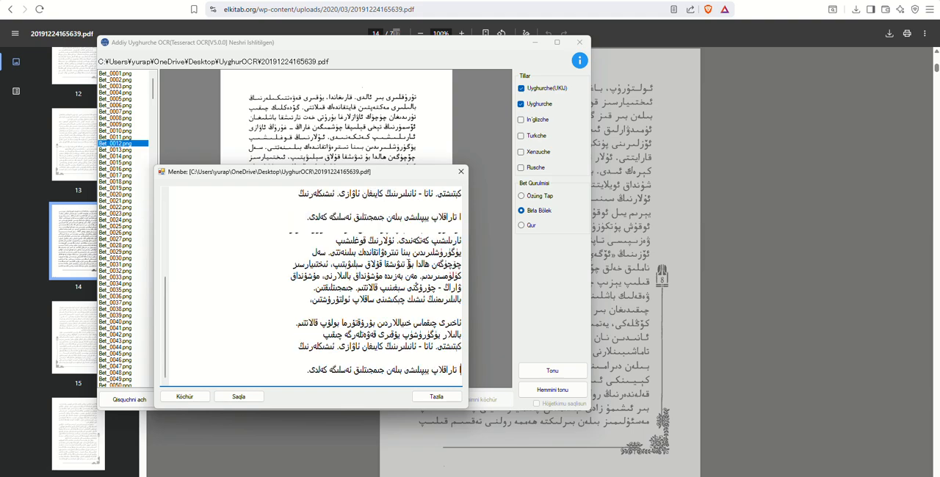
left_click_drag(383, 175, 350, 236)
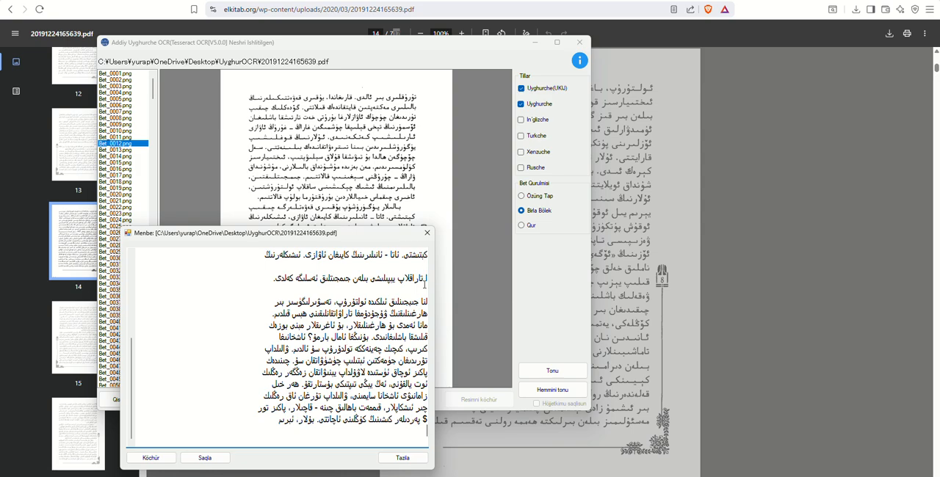
scroll(425, 284, "up", 5)
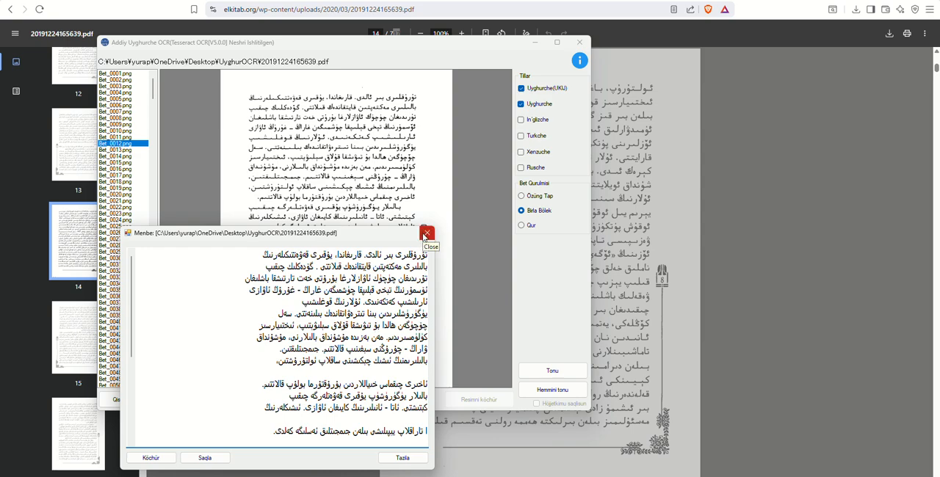
left_click(425, 235)
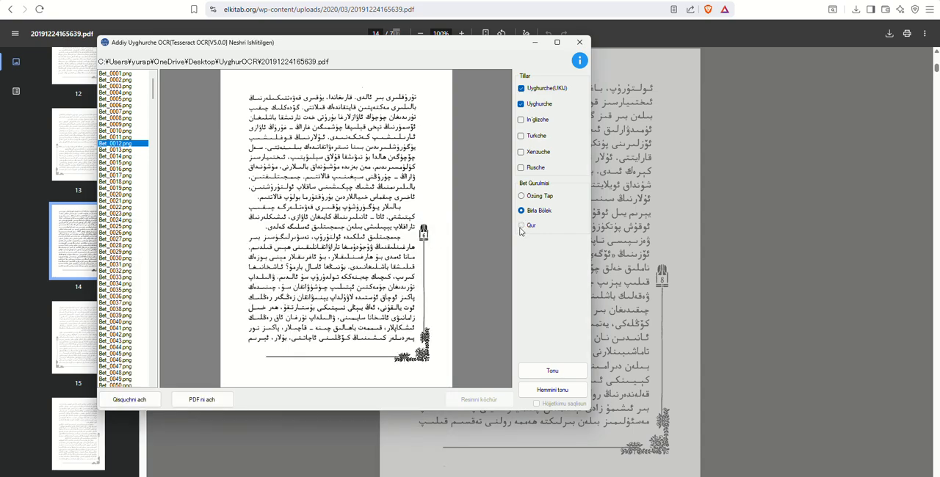
Step: Set the page layout to Qur and preview the book's opening page images from Bet_0001.png to Bet_0007.png
left_click(520, 228)
left_click(122, 75)
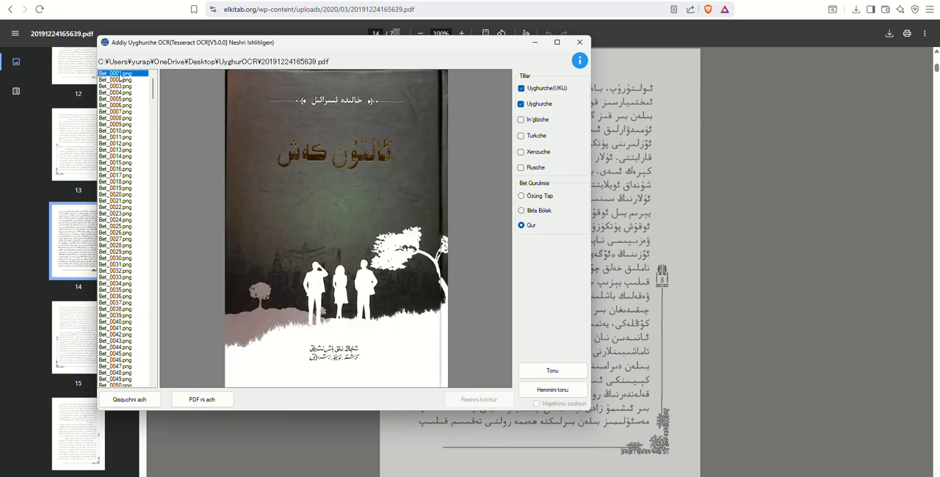
left_click(119, 87)
left_click(113, 99)
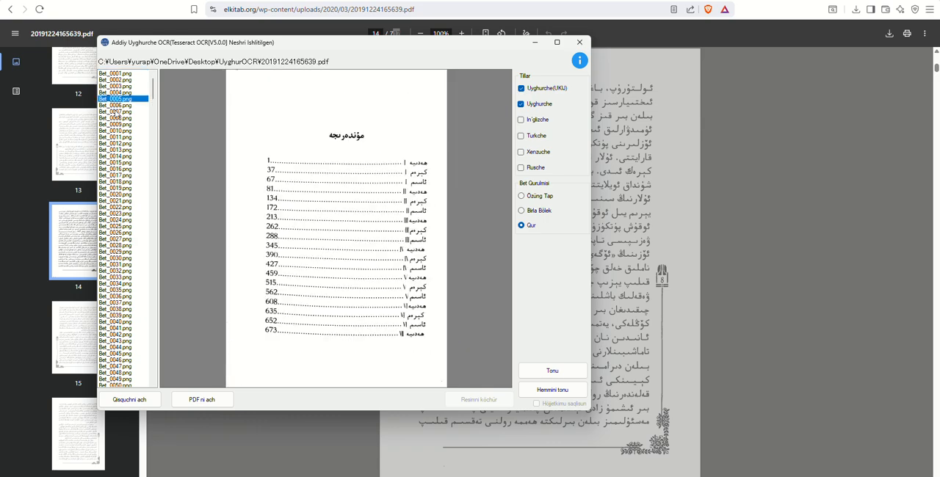
left_click(116, 111)
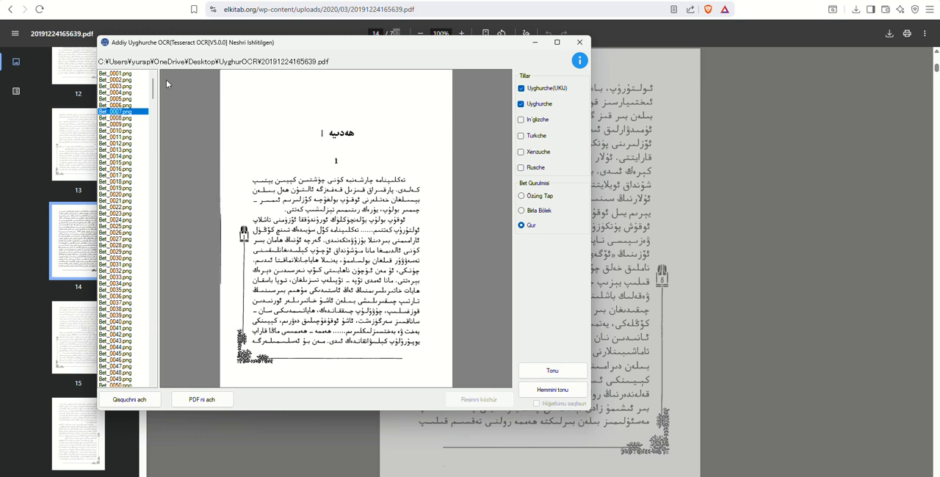
left_click(119, 105)
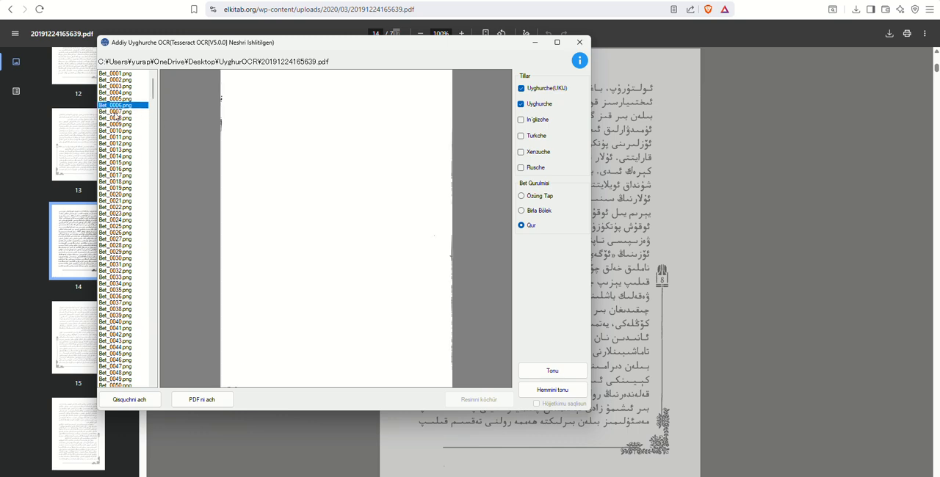
Step: Recognise the text of Bet_0007.png with the Özüng Tap page layout and move the result window below the page's heading
left_click(115, 113)
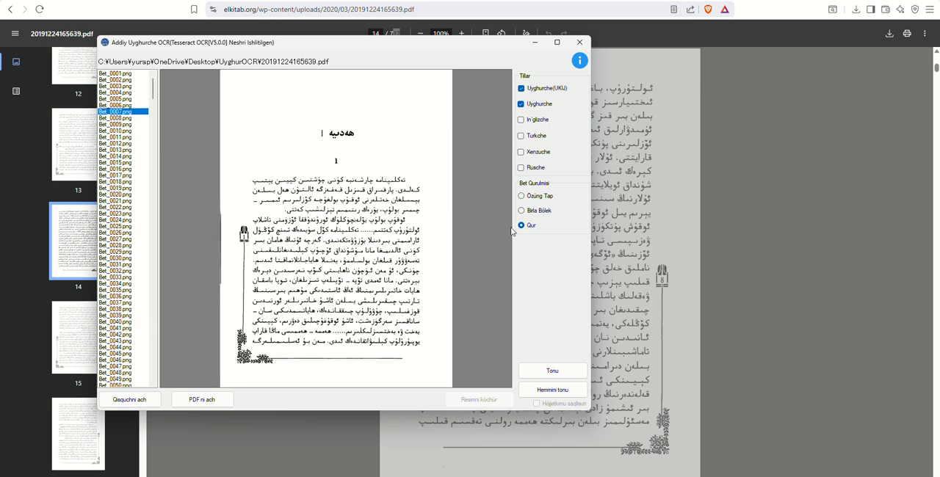
left_click(530, 197)
left_click(558, 372)
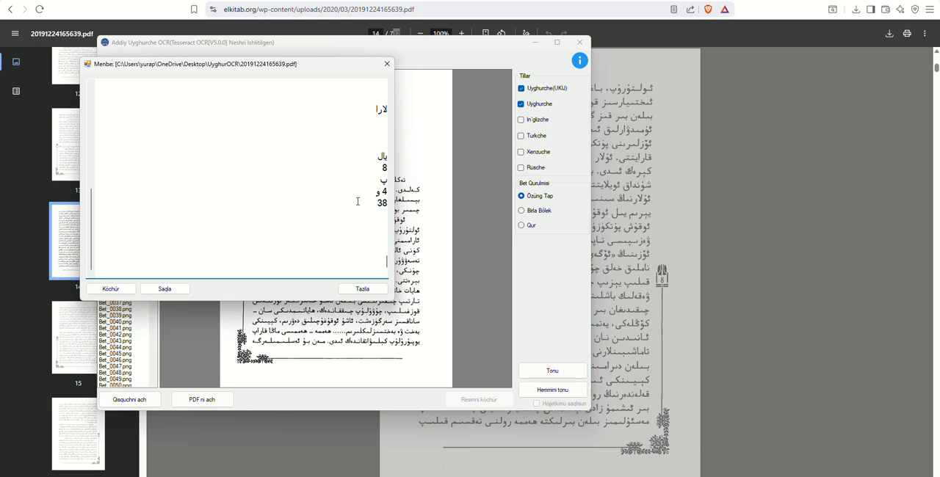
scroll(375, 168, "up", 7)
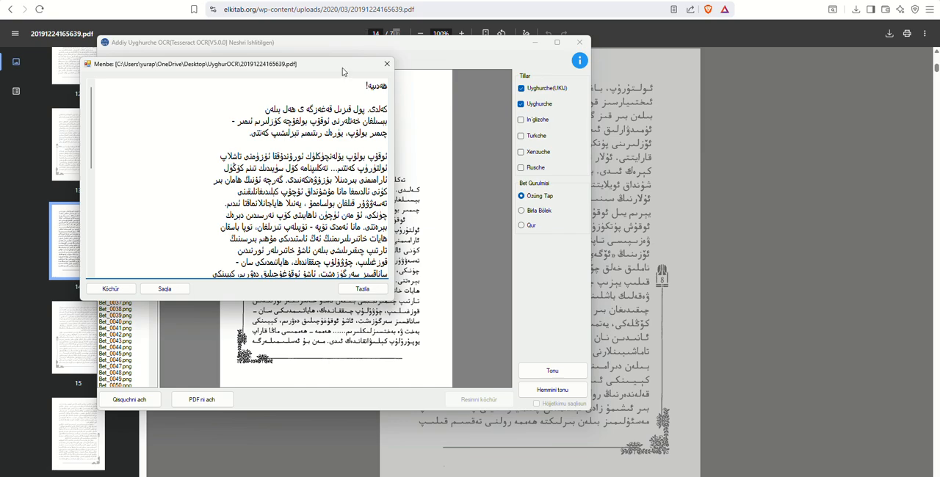
left_click_drag(341, 69, 388, 215)
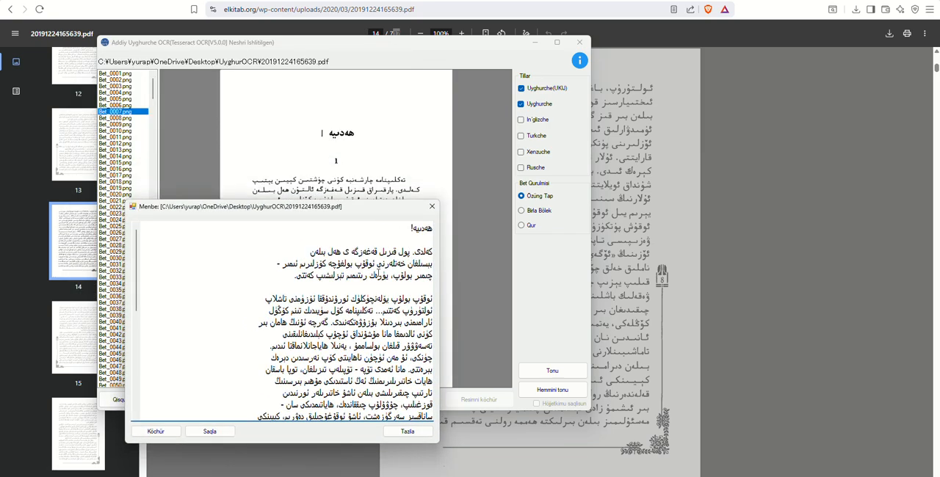
Step: Look through the recognised text of Bet_0007.png and compare its opening lines with the page image
scroll(380, 287, "down", 1)
scroll(379, 287, "up", 1)
scroll(379, 286, "down", 1)
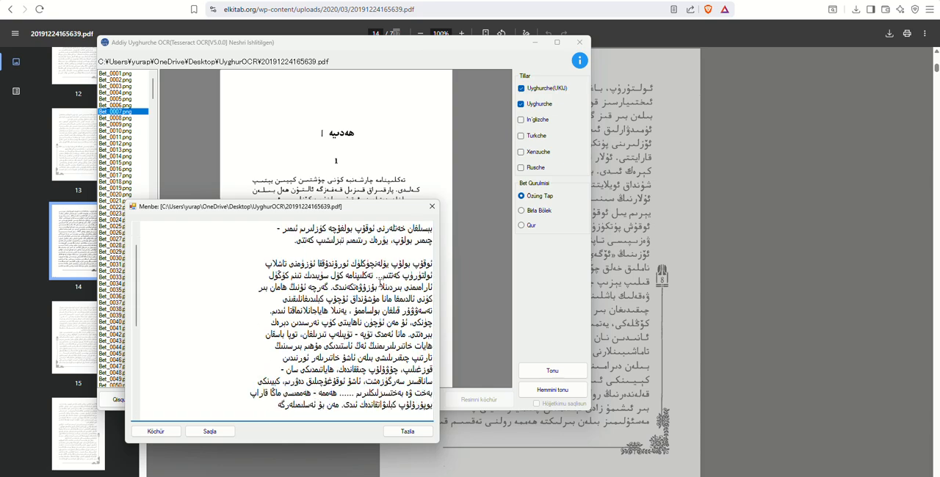
scroll(380, 285, "up", 1)
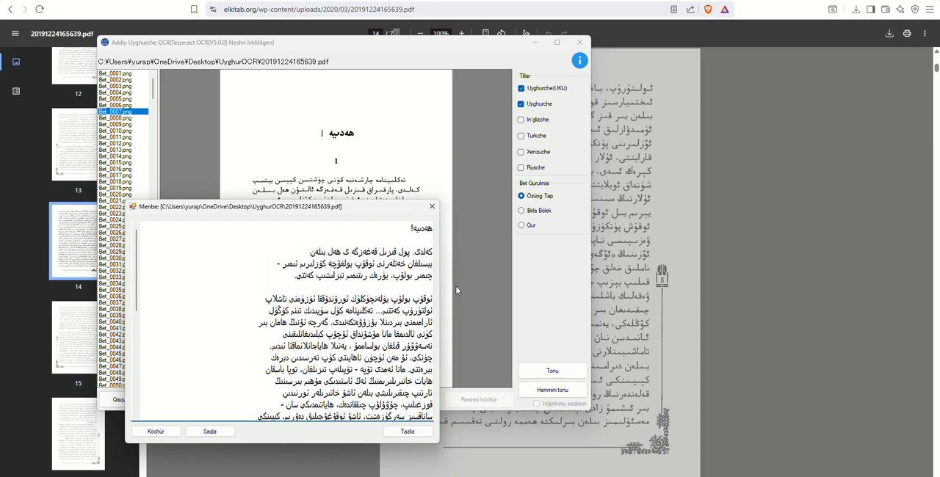
Step: Widen the result window to check the recognised text's first and last lines for errors, and close the window
left_click_drag(439, 288, 656, 297)
scroll(512, 307, "down", 7)
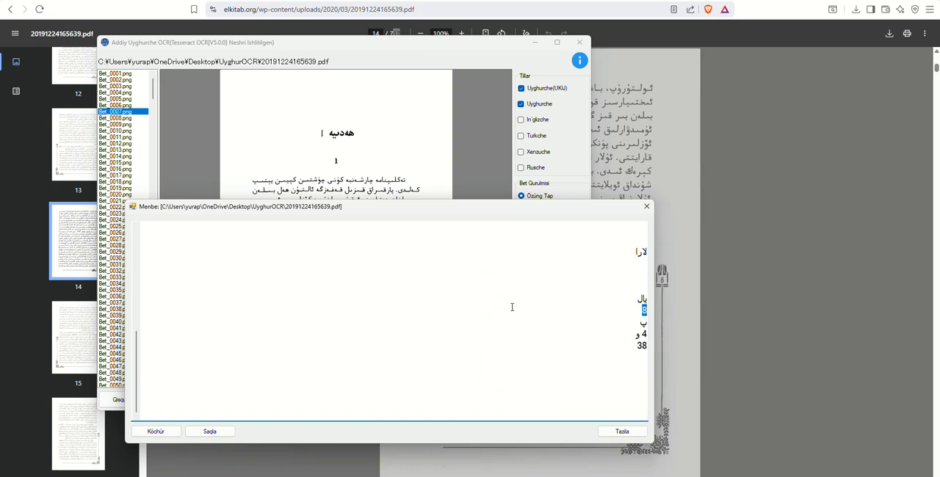
scroll(511, 307, "up", 7)
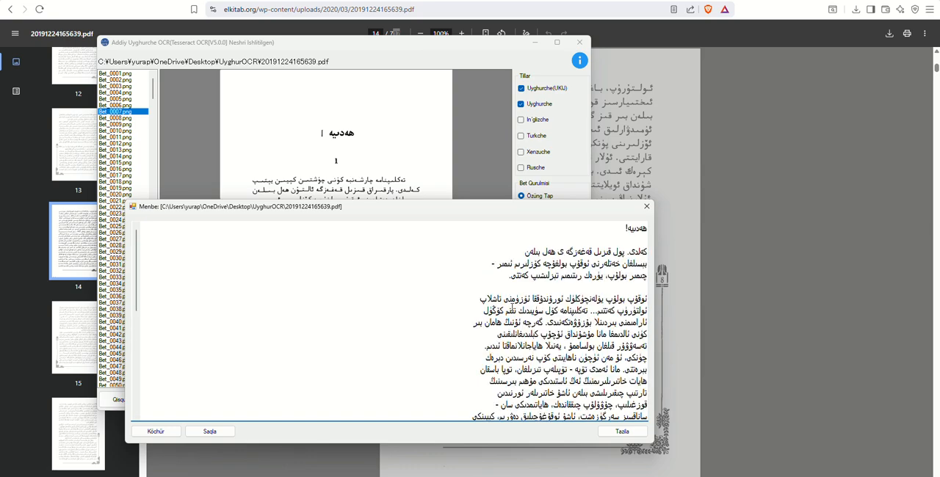
scroll(512, 307, "down", 7)
scroll(511, 307, "up", 7)
scroll(566, 404, "down", 1)
scroll(566, 404, "up", 1)
left_click_drag(638, 262, 683, 256)
scroll(601, 360, "down", 7)
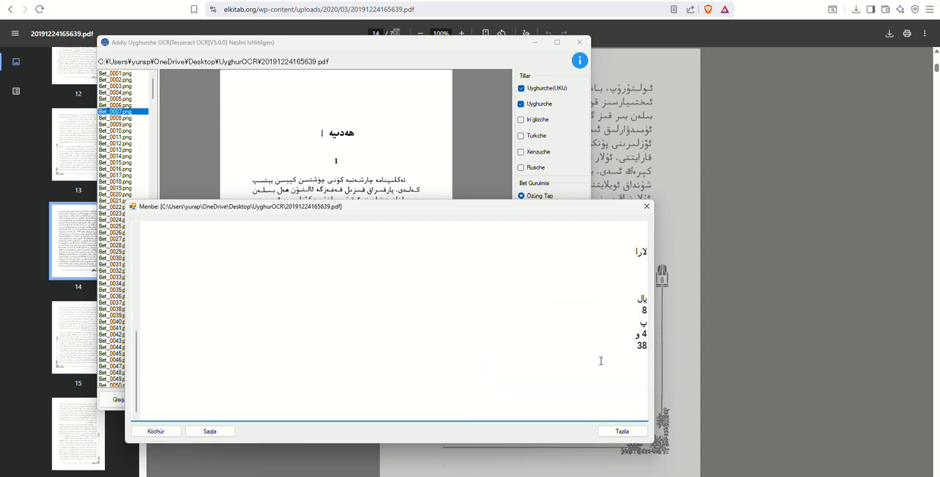
scroll(600, 360, "up", 7)
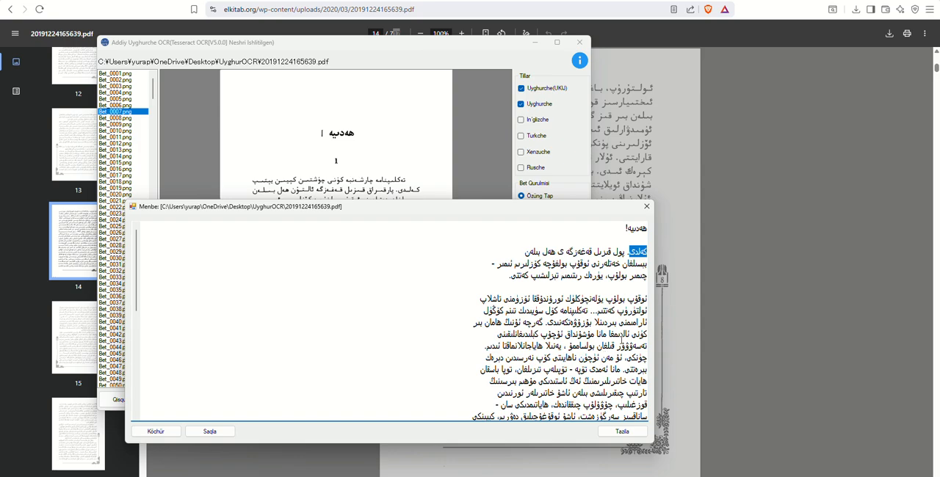
scroll(617, 344, "down", 7)
scroll(614, 348, "up", 7)
scroll(609, 385, "down", 7)
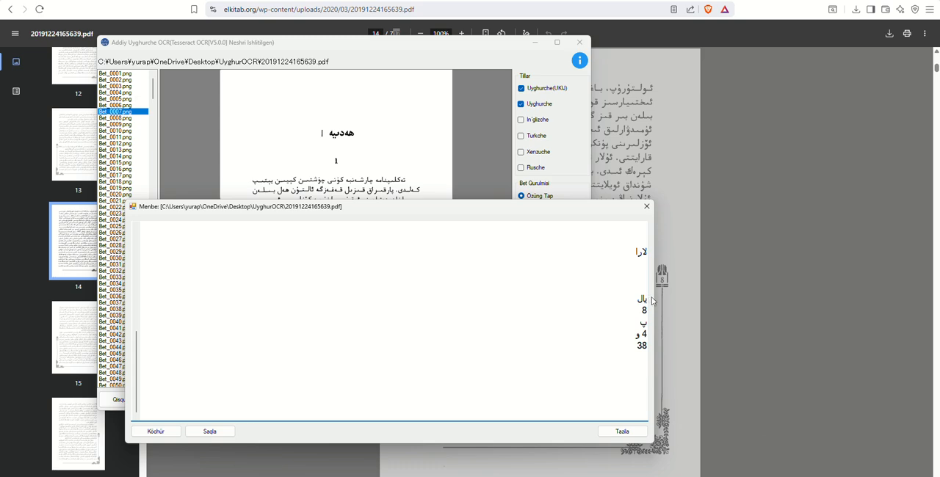
left_click(646, 207)
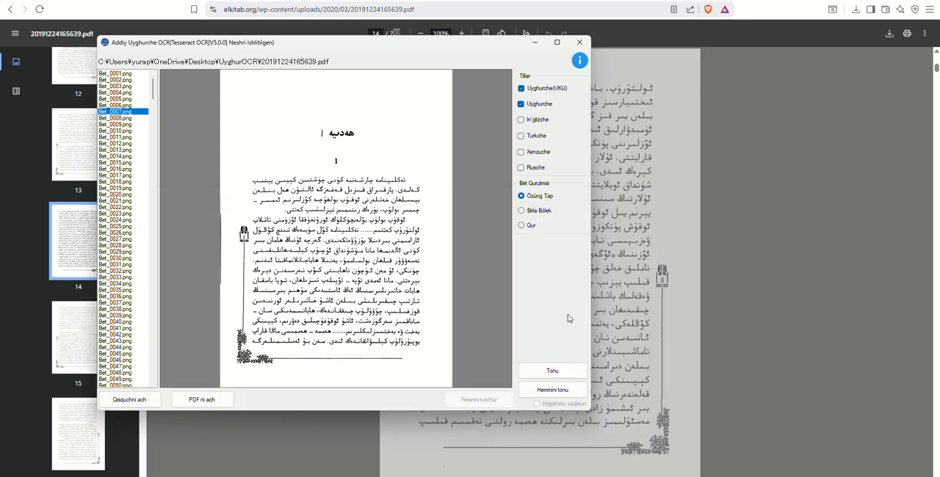
Step: Recognise the text of Bet_0007.png again with the Qur page layout
left_click(534, 226)
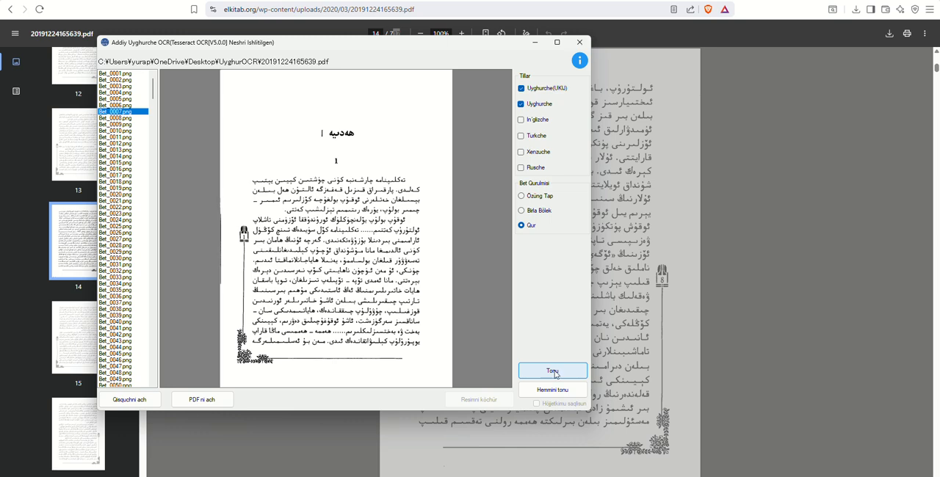
left_click(554, 372)
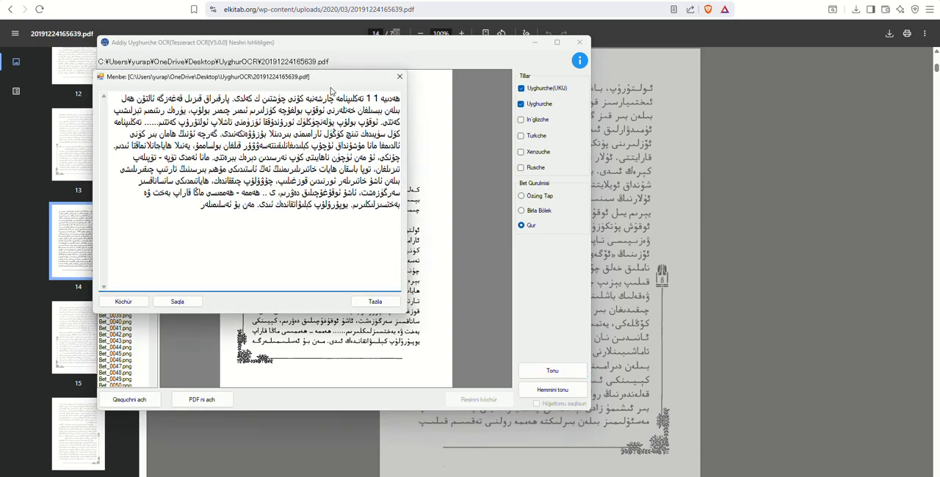
Step: Move the result window below the page's heading, compare the Qur-layout text of Bet_0007.png with the page image, and close the window
left_click_drag(314, 81, 380, 236)
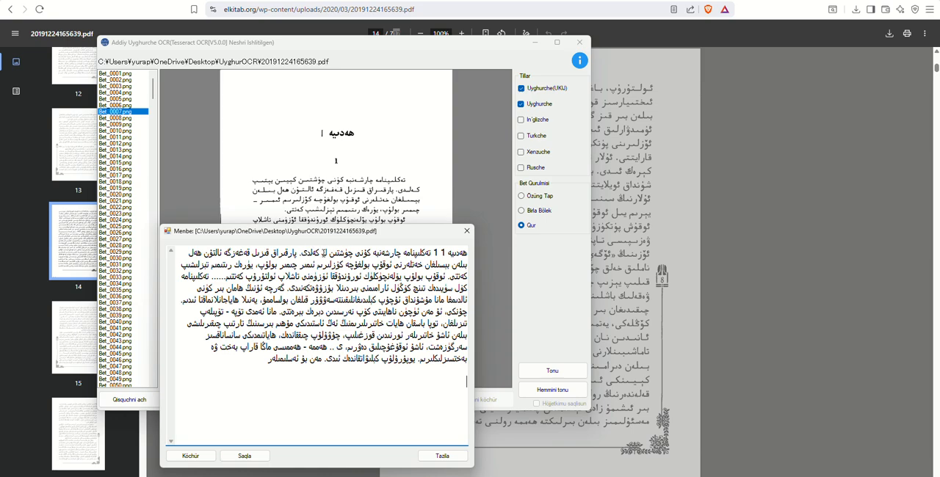
left_click_drag(323, 252, 223, 311)
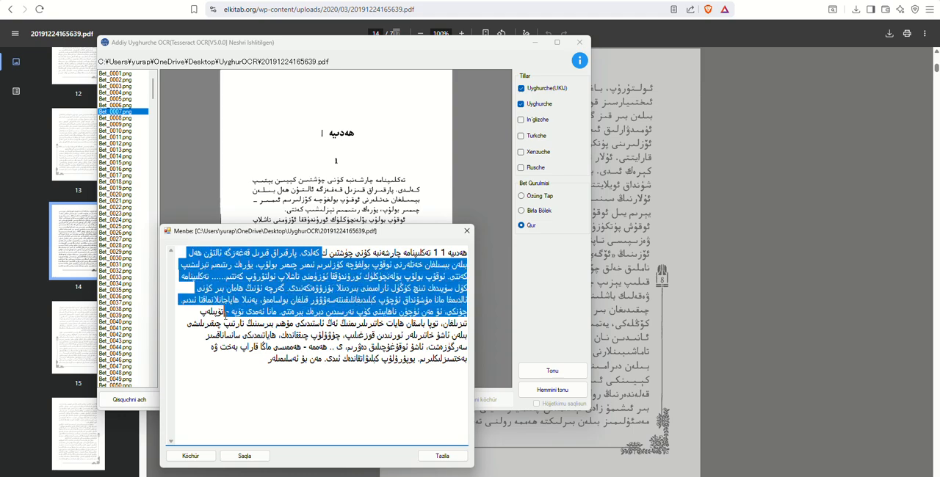
left_click(317, 334)
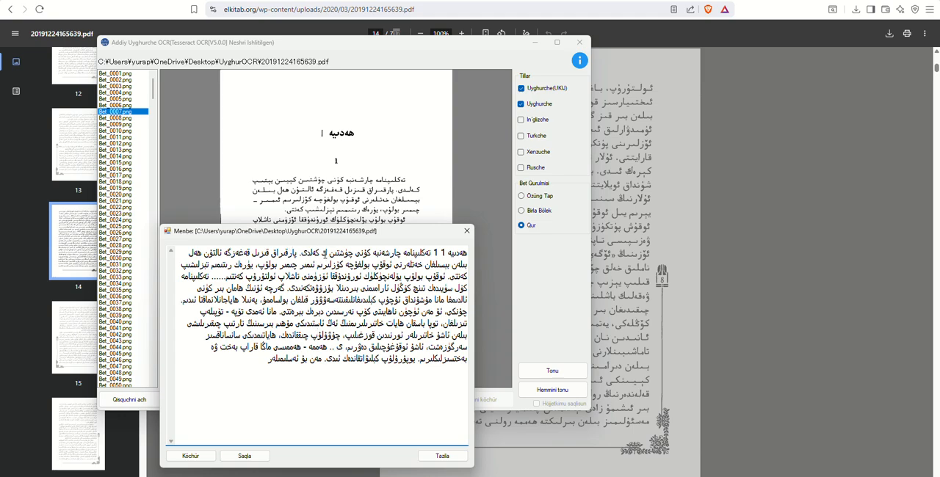
left_click(466, 233)
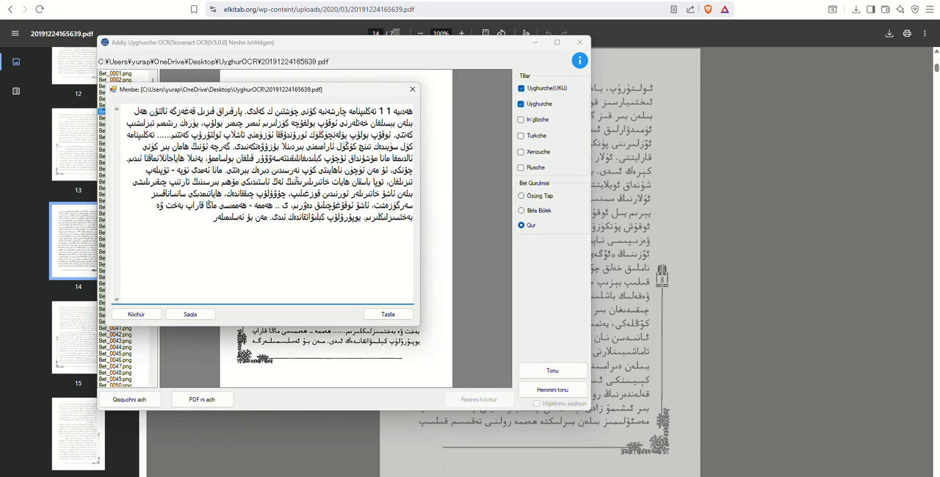
Step: Move the reopened result window below the page's opening paragraphs and check its first three lines against the page image
left_click_drag(299, 91, 369, 249)
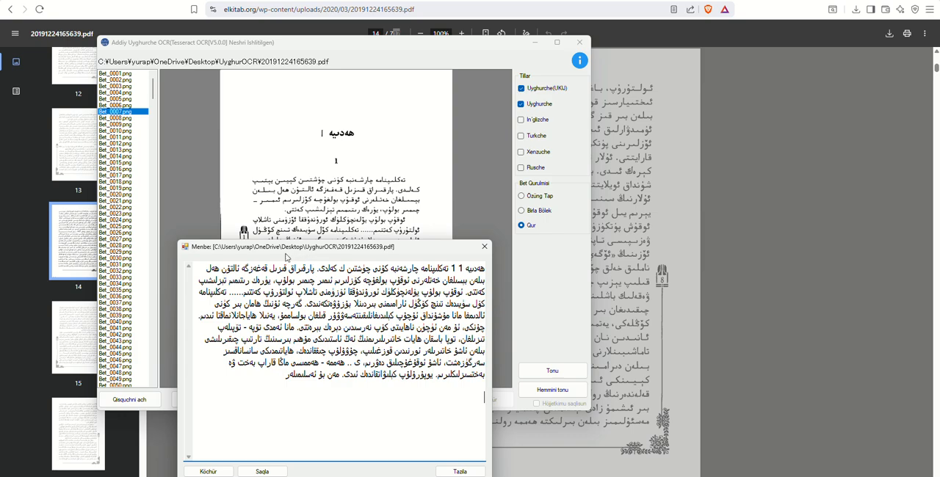
left_click_drag(286, 255, 278, 311)
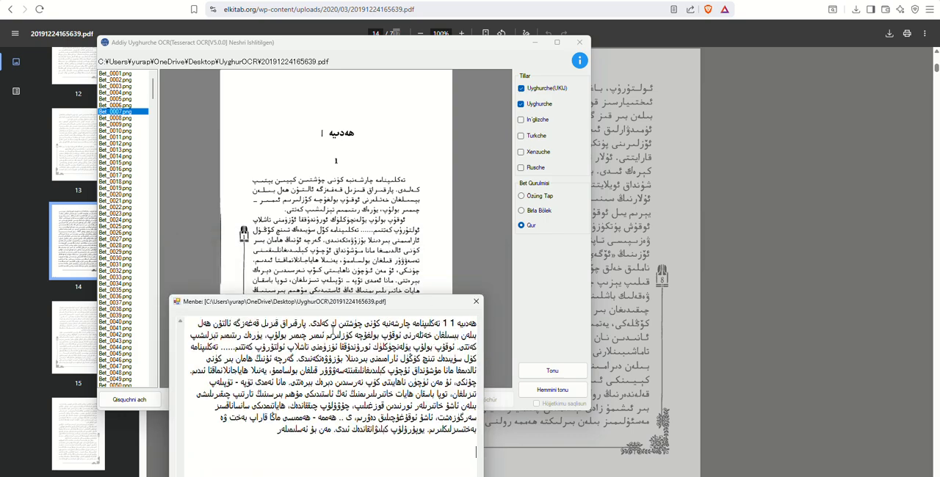
left_click_drag(282, 323, 228, 347)
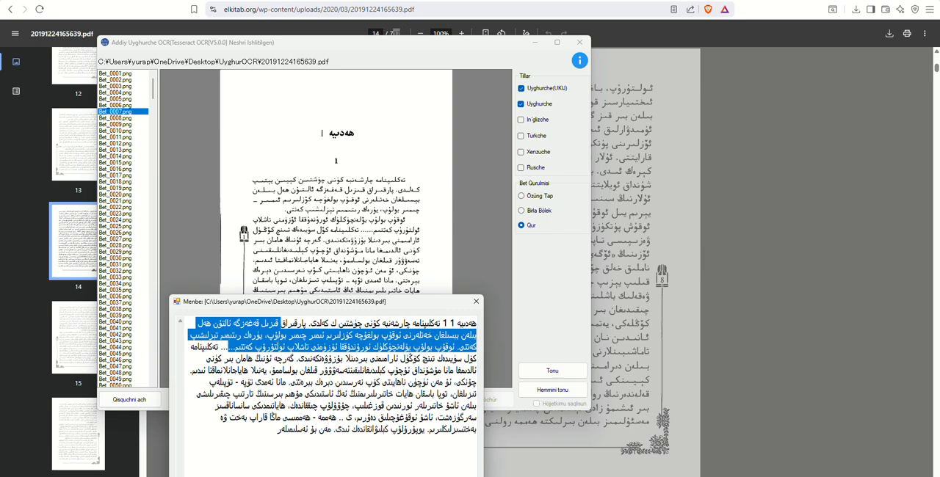
left_click(227, 348)
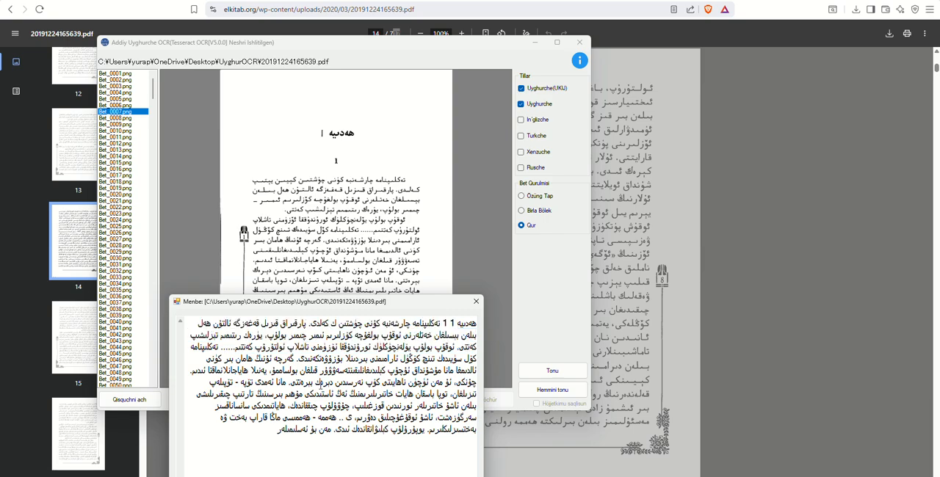
Step: Cut all the recognised text of Bet_0007.png out of the result window and close the window
key("ctrl+a")
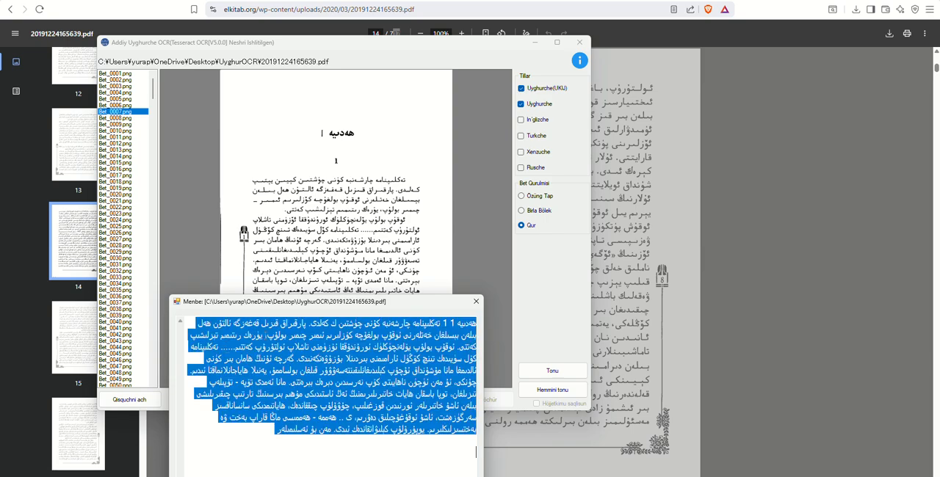
right_click(200, 335)
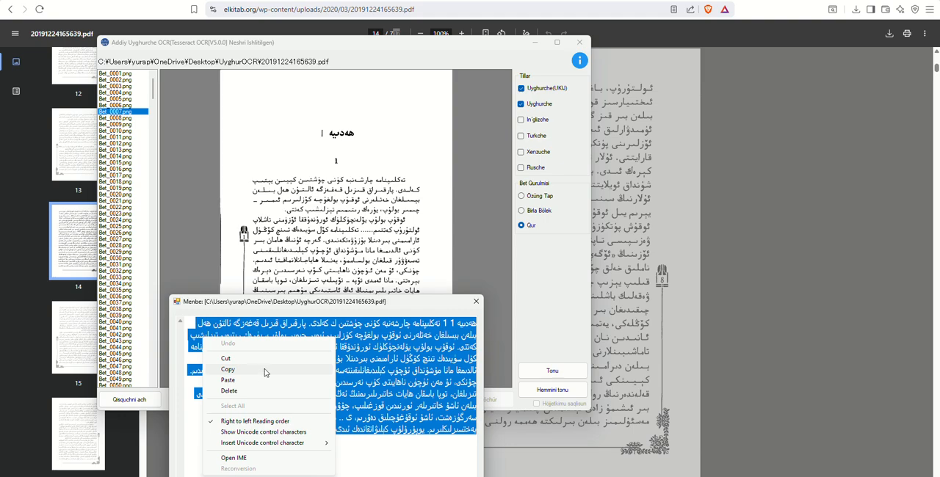
left_click(225, 359)
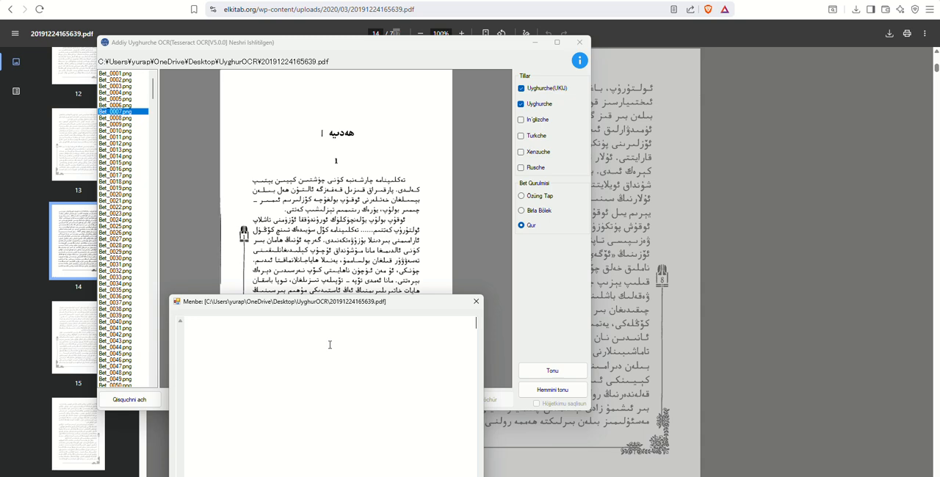
left_click(476, 302)
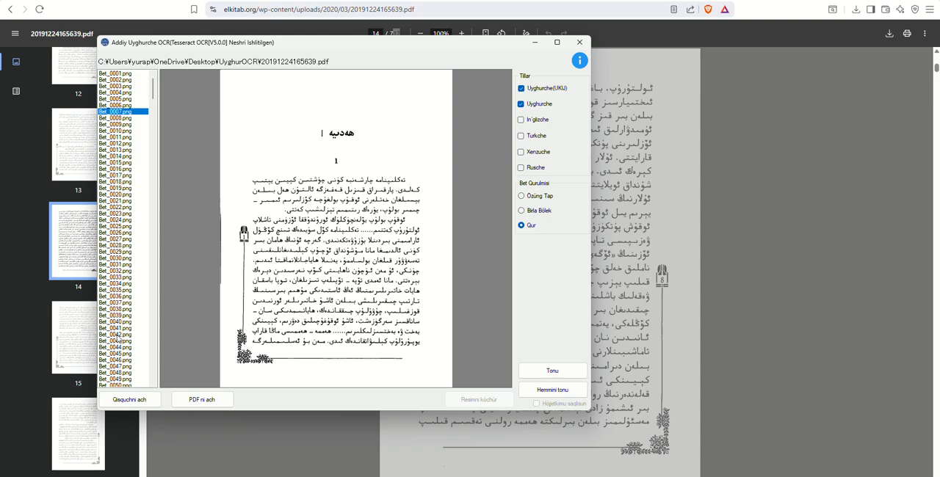
Step: Open page Bet_0324.png and recognise its text with the Qur page layout
scroll(121, 337, "down", 20)
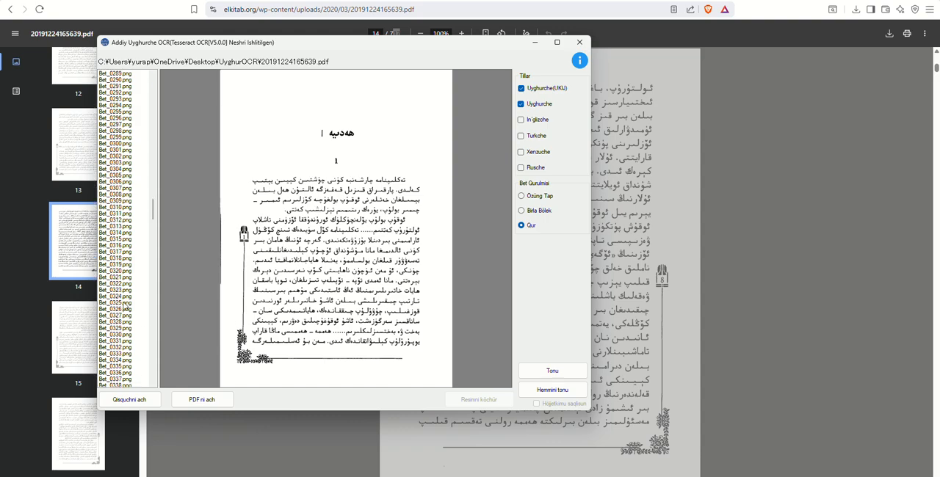
left_click(118, 297)
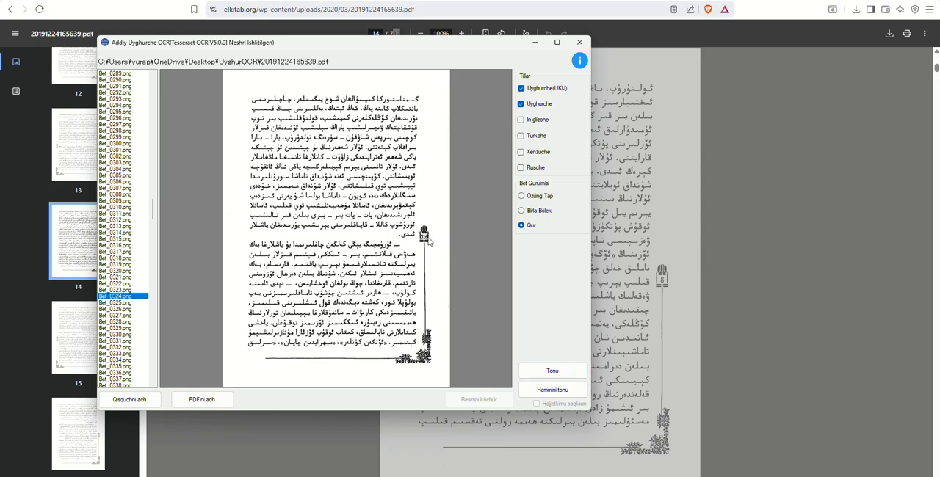
left_click(552, 370)
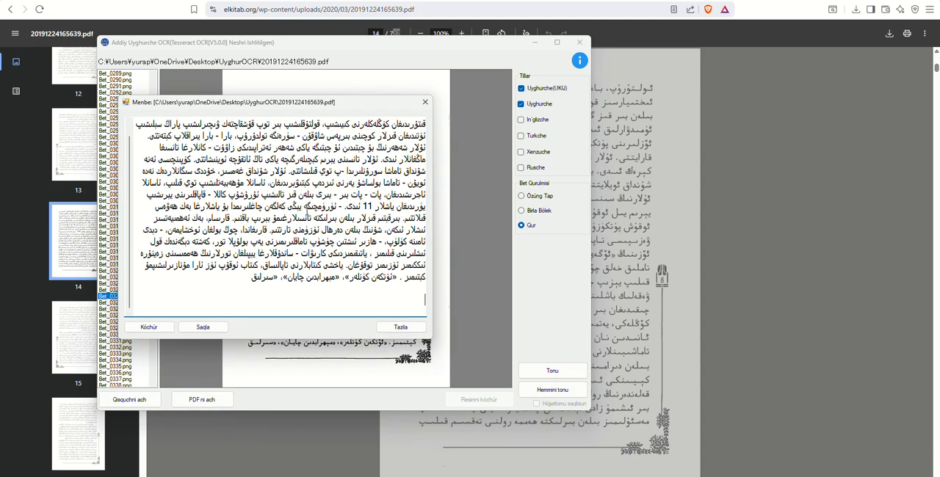
Step: Look over the recognised text of Bet_0324.png and move the result window beside the page image, clear of it
scroll(323, 168, "up", 1)
scroll(276, 213, "down", 1)
left_click_drag(315, 110, 370, 164)
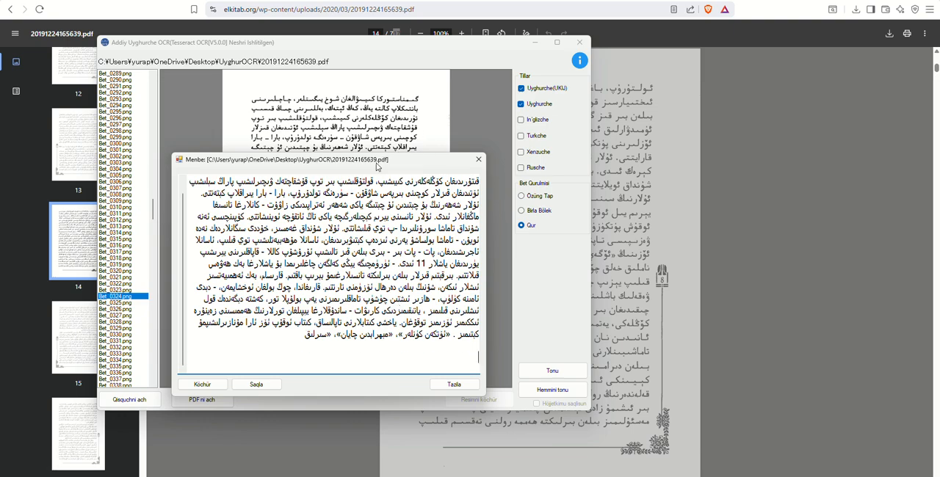
left_click_drag(376, 167, 399, 363)
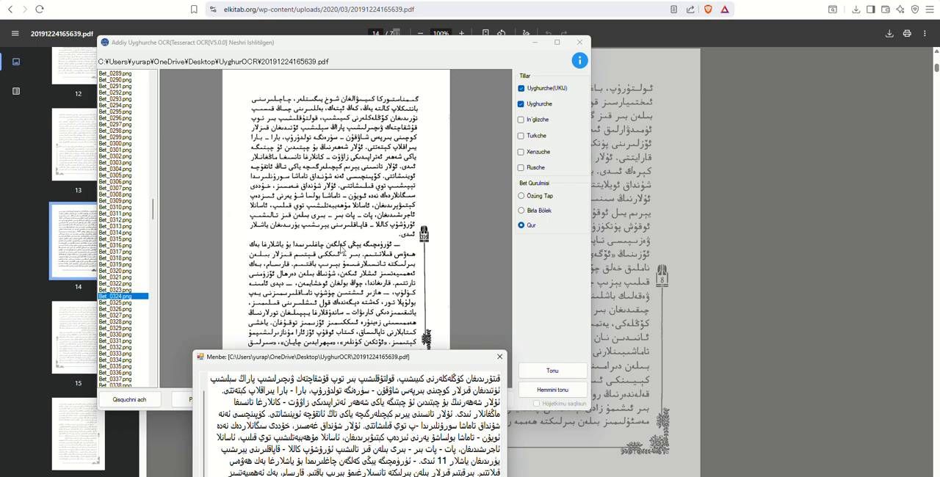
left_click_drag(342, 359, 690, 129)
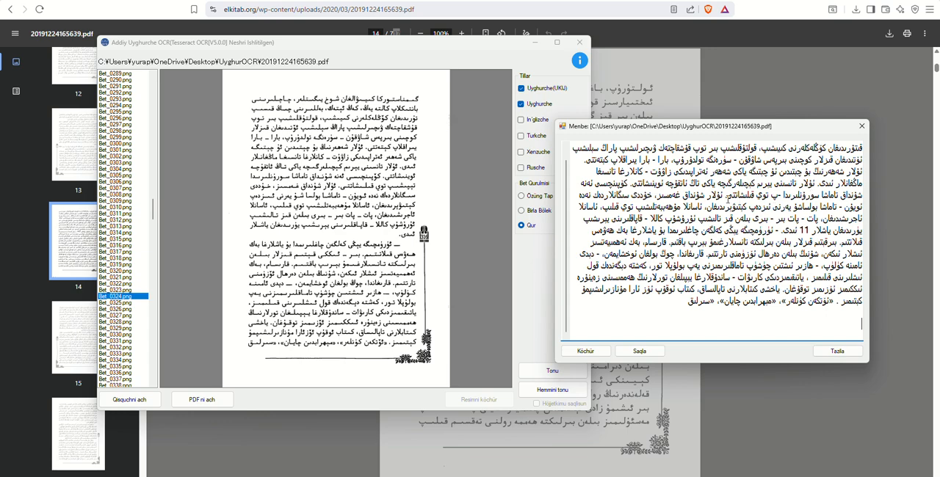
Step: Compare the middle and opening lines of the recognised text with the page image of Bet_0324.png to find recognition errors
left_click_drag(726, 197, 654, 196)
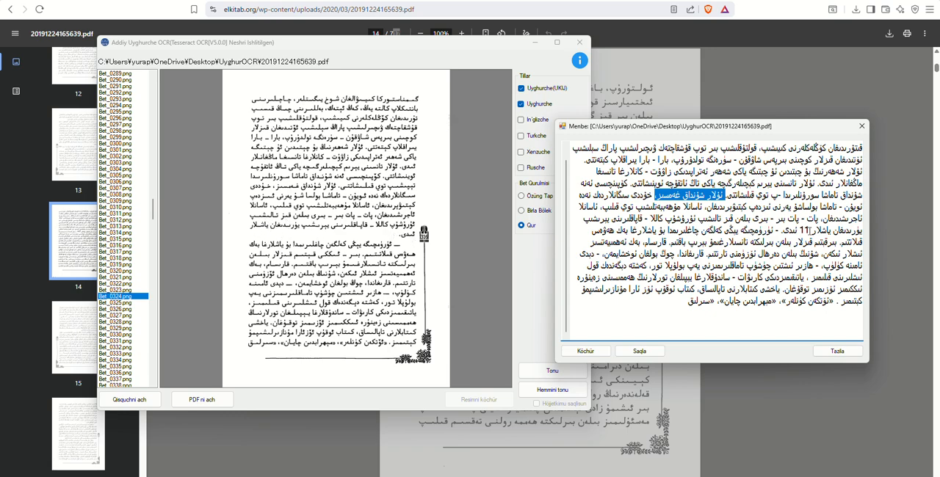
left_click_drag(799, 230, 790, 230)
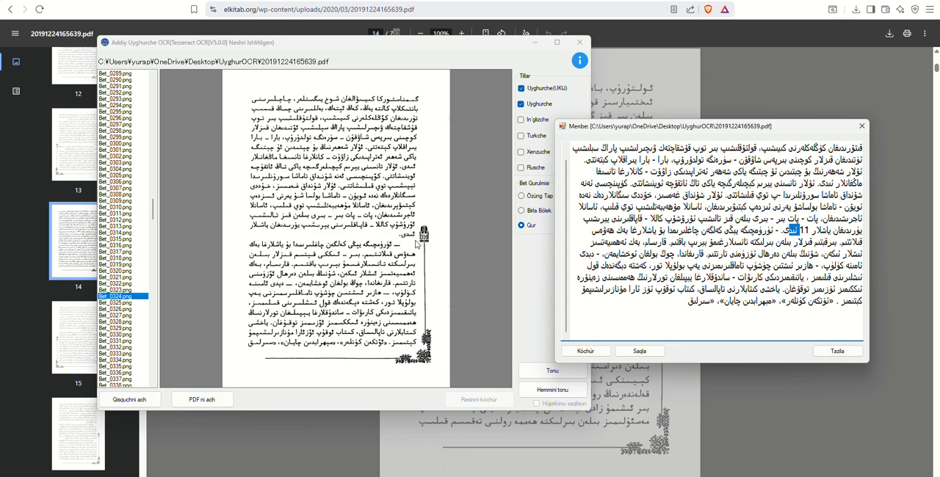
scroll(574, 229, "up", 1)
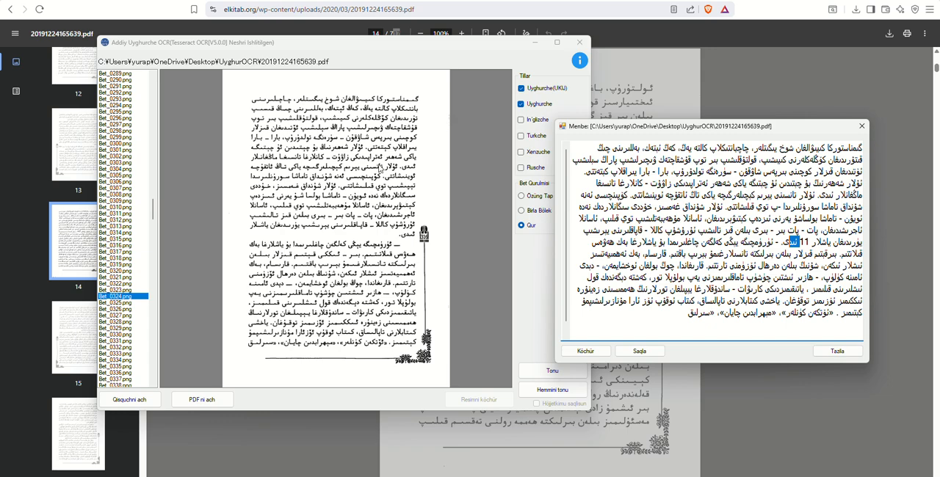
Step: Delete the stray number 11 and the space before it from the recognised text of Bet_0324.png
left_click(801, 244)
double_click(804, 242)
key("BackSpace")
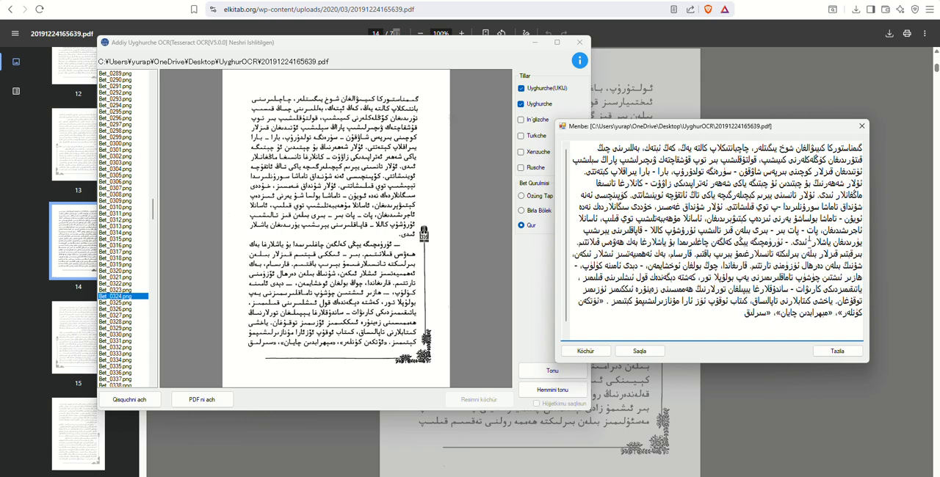
key("BackSpace")
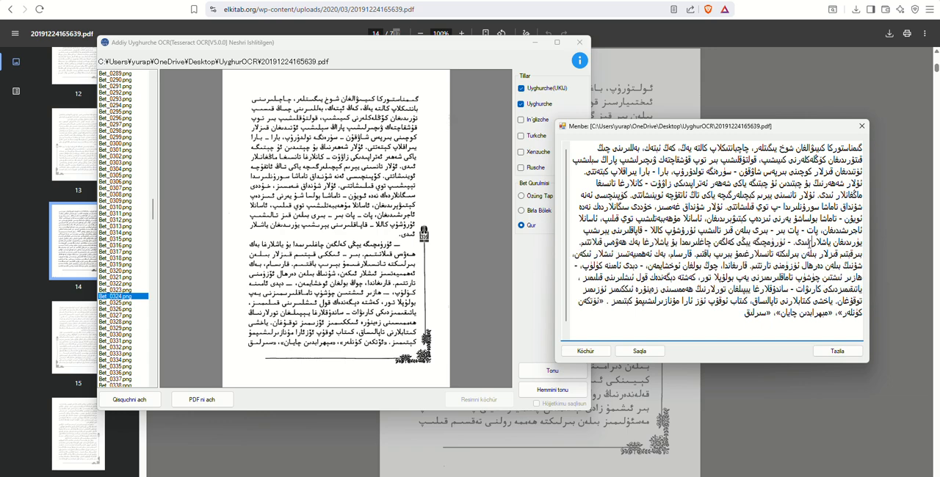